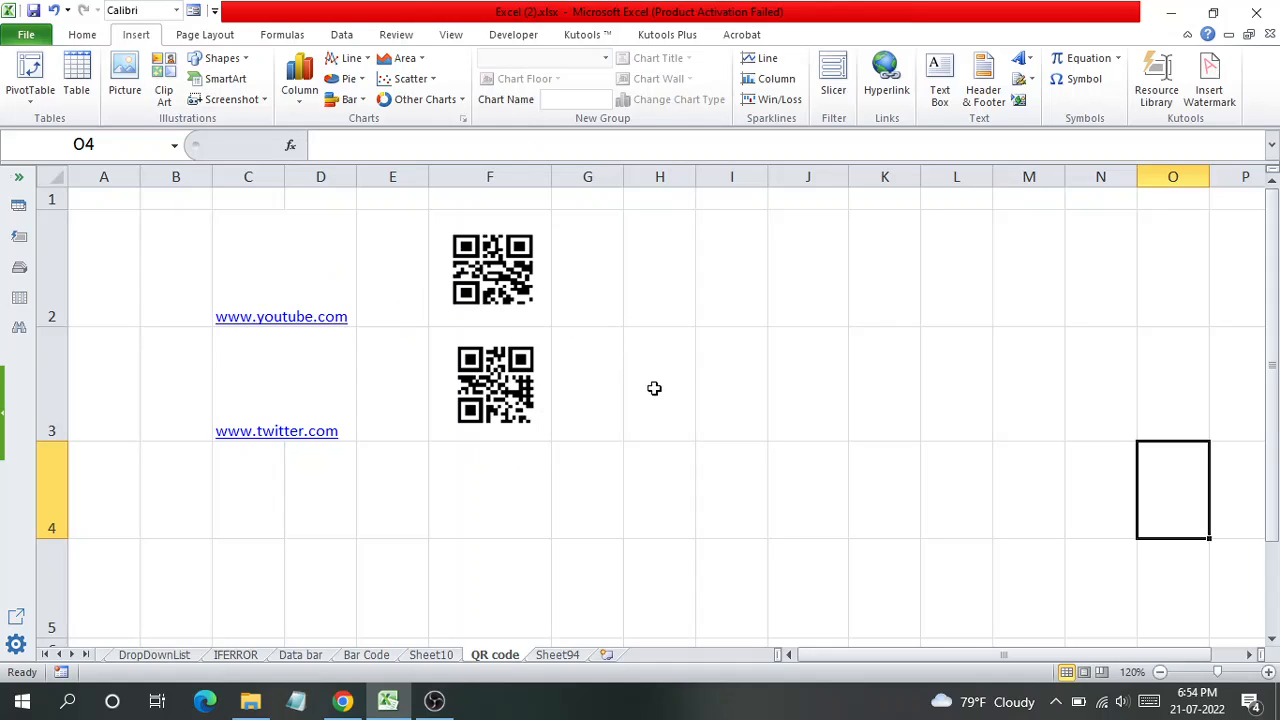
Open Sheet94 with the website links and display the Kutools commands.
{"action": "left_click", "coordinate": [557, 655]}
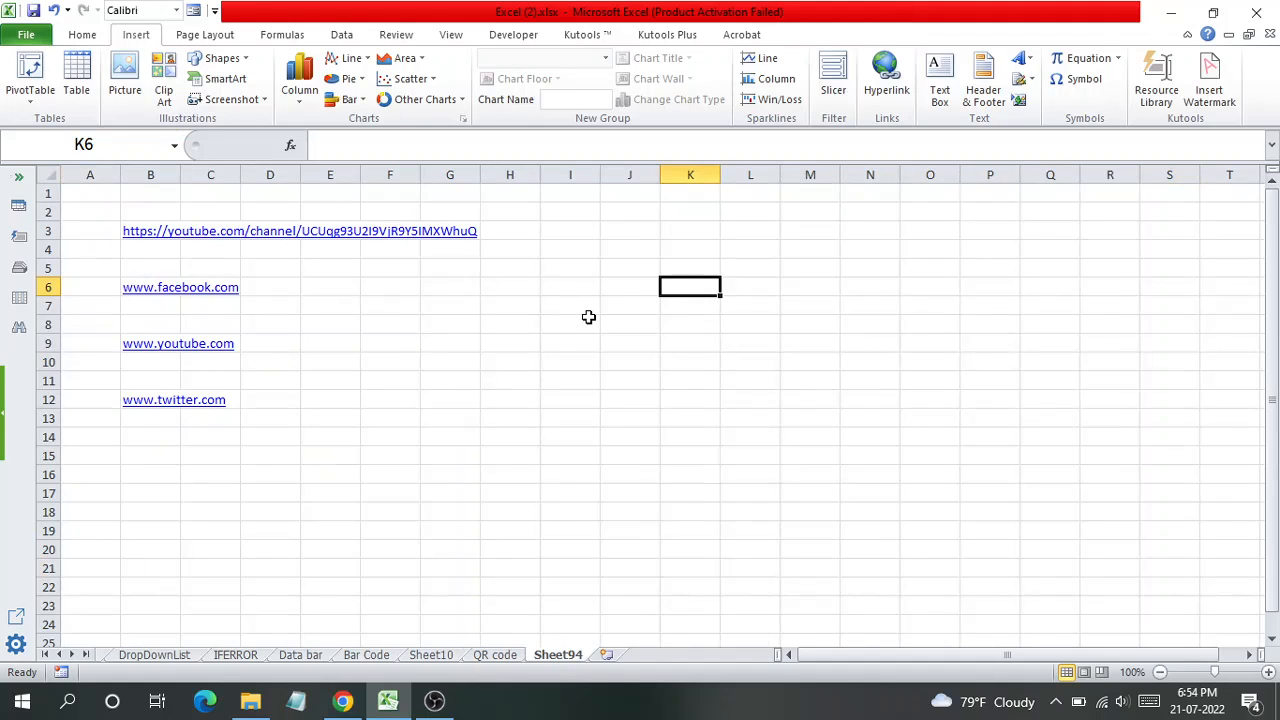
{"action": "left_click", "coordinate": [582, 36]}
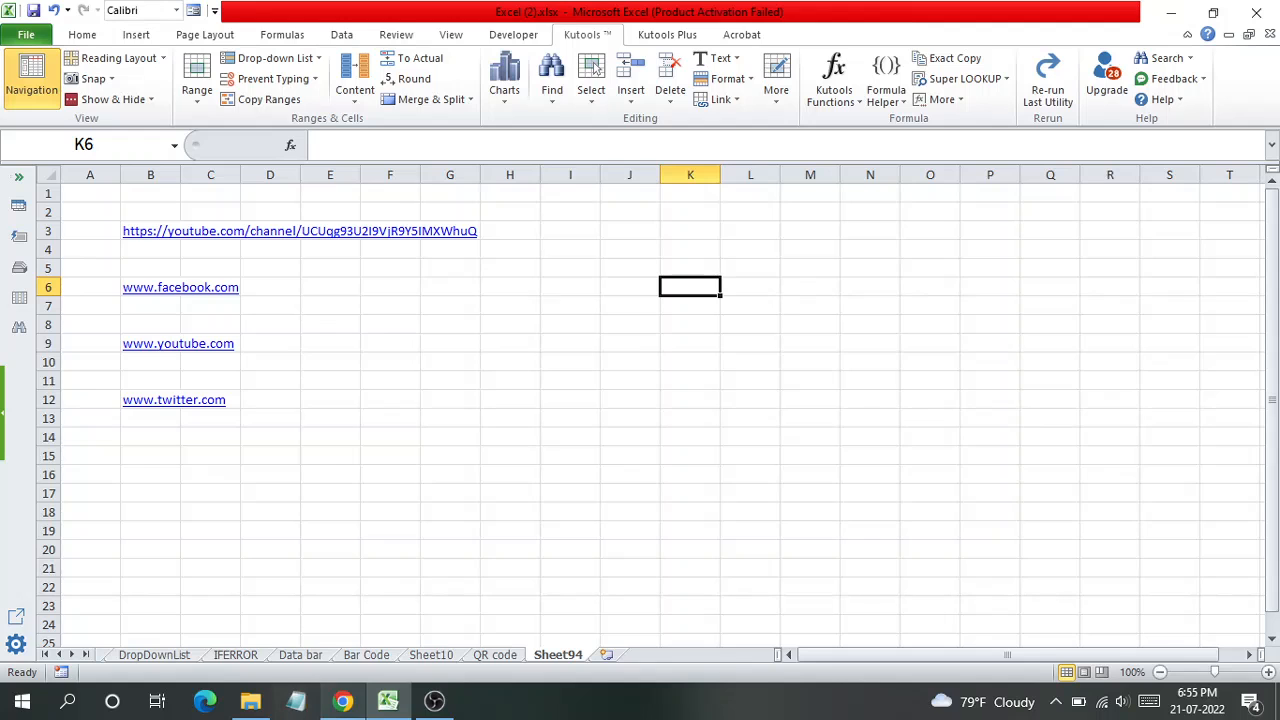
Switch to Chrome, search Google for "kutools for excel" and open the ExtendOffice download page.
{"action": "mouse_move", "coordinate": [342, 700]}
{"action": "left_click", "coordinate": [340, 605]}
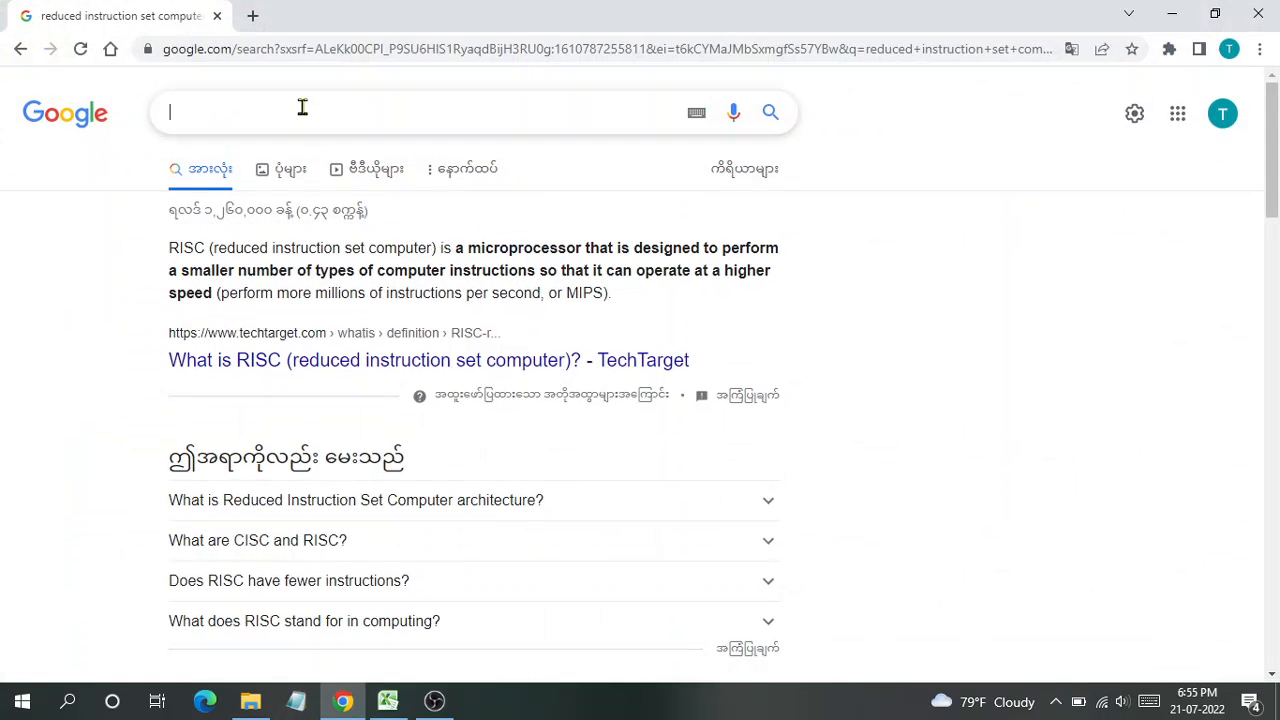
{"action": "left_click", "coordinate": [302, 107]}
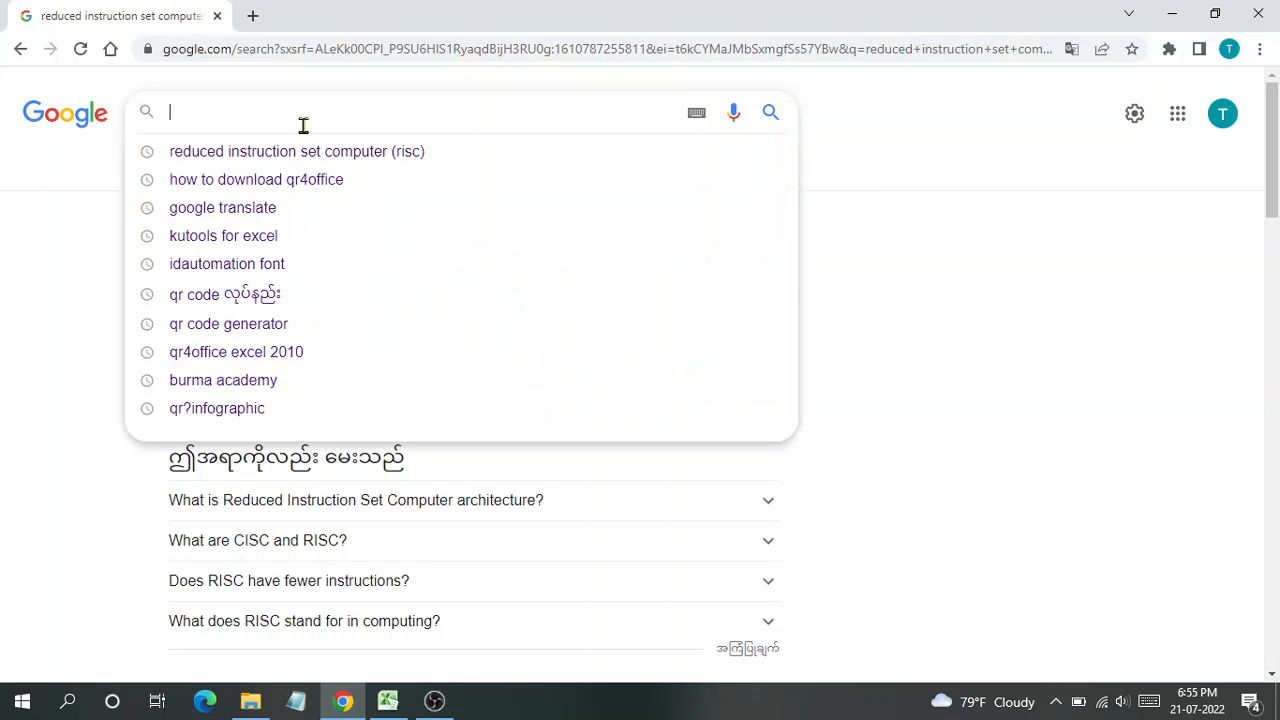
{"action": "type", "text": "Ku"}
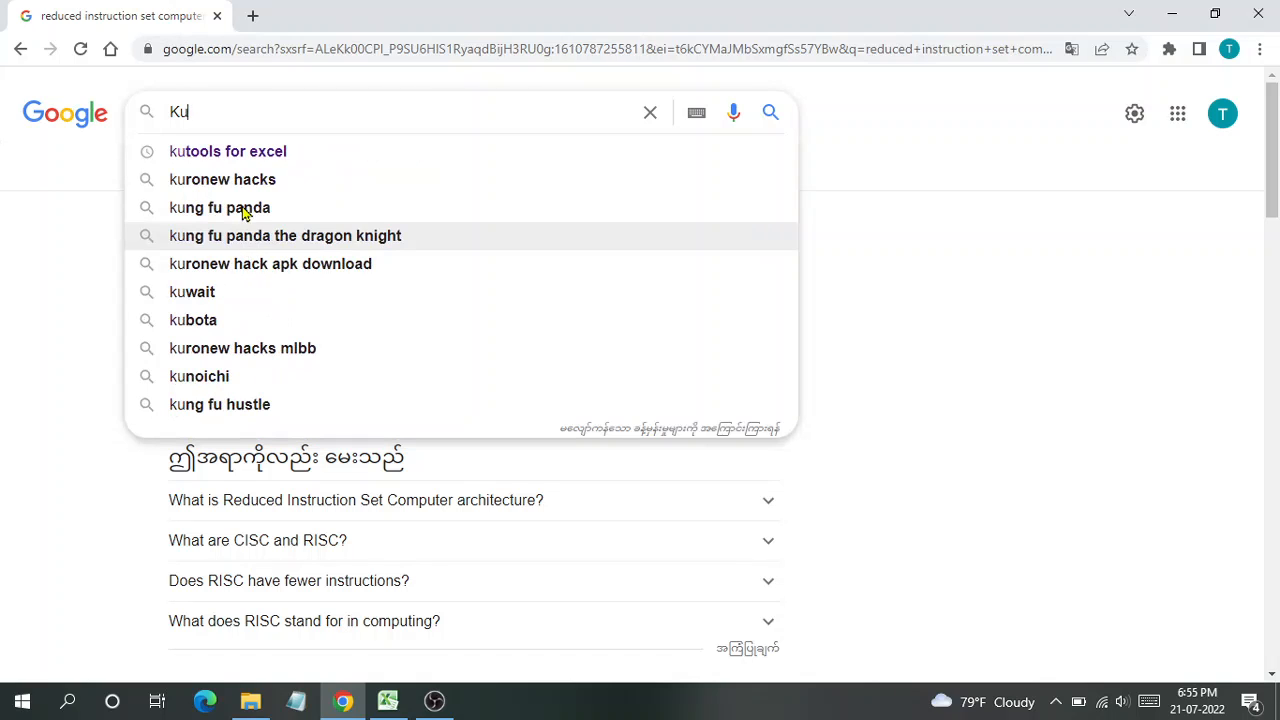
{"action": "left_click", "coordinate": [265, 155]}
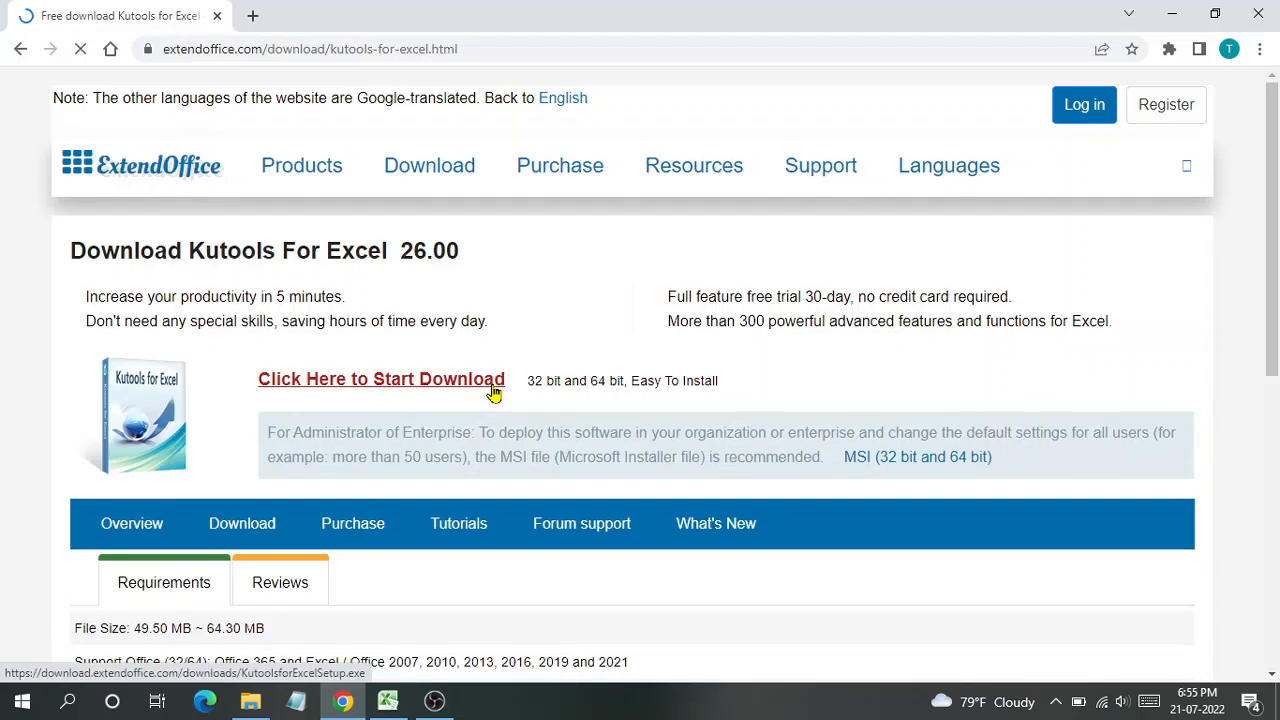
Examine the Kutools for Excel download page for its download link and requirements, dismissing the subscription pop-up.
{"action": "scroll", "coordinate": [543, 424], "scroll_direction": "down", "scroll_amount": 2}
{"action": "scroll", "coordinate": [543, 423], "scroll_direction": "down", "scroll_amount": 3}
{"action": "scroll", "coordinate": [537, 406], "scroll_direction": "up", "scroll_amount": 3}
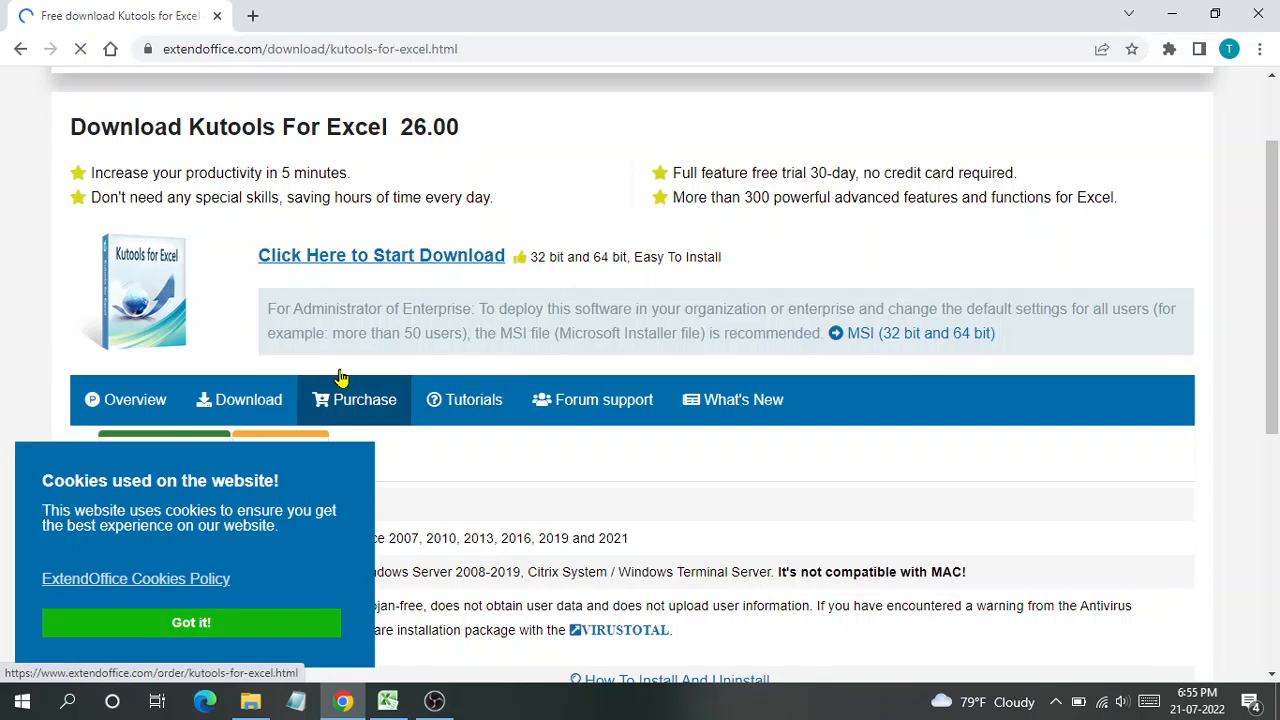
{"action": "scroll", "coordinate": [300, 330], "scroll_direction": "down", "scroll_amount": 1}
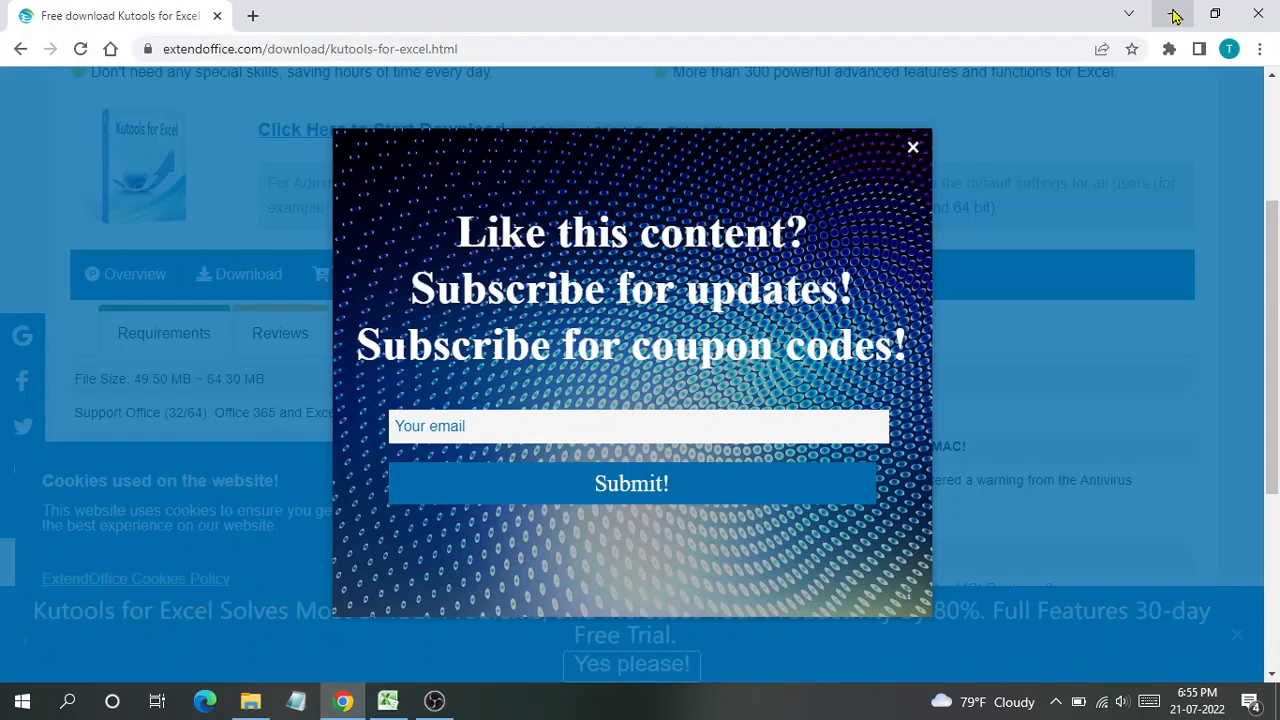
{"action": "left_click", "coordinate": [1175, 15]}
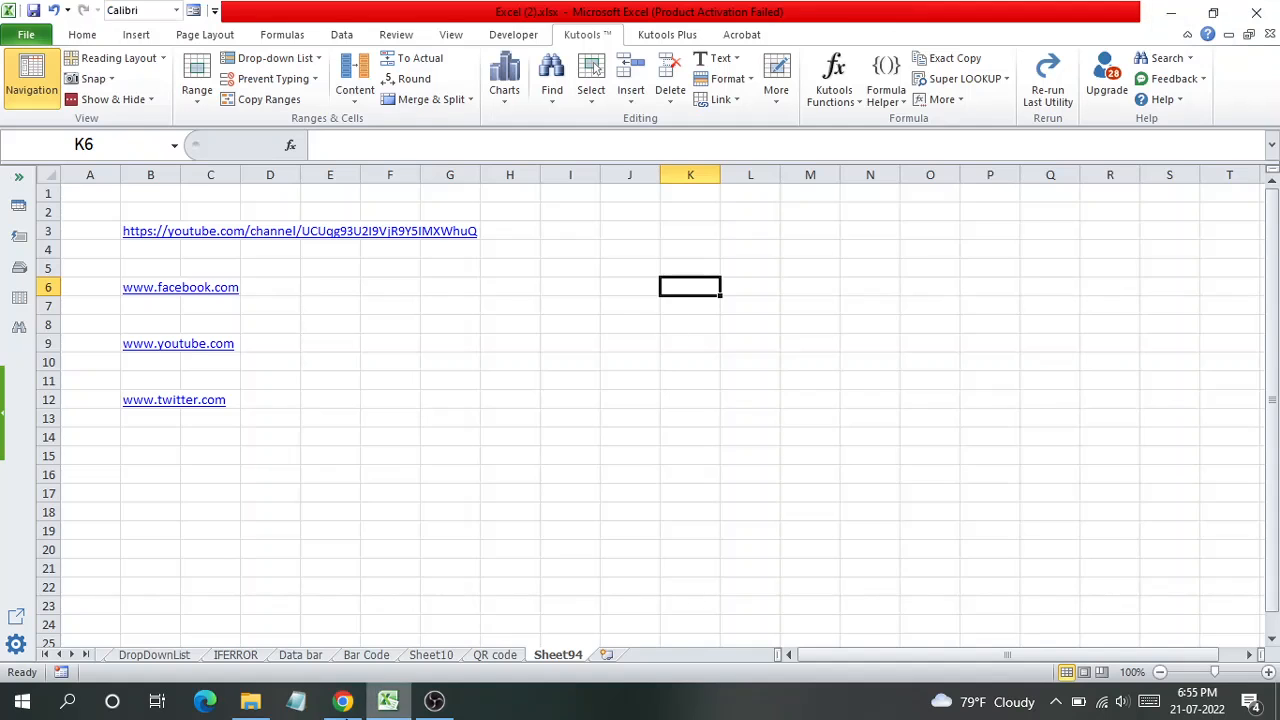
{"action": "left_click", "coordinate": [343, 700]}
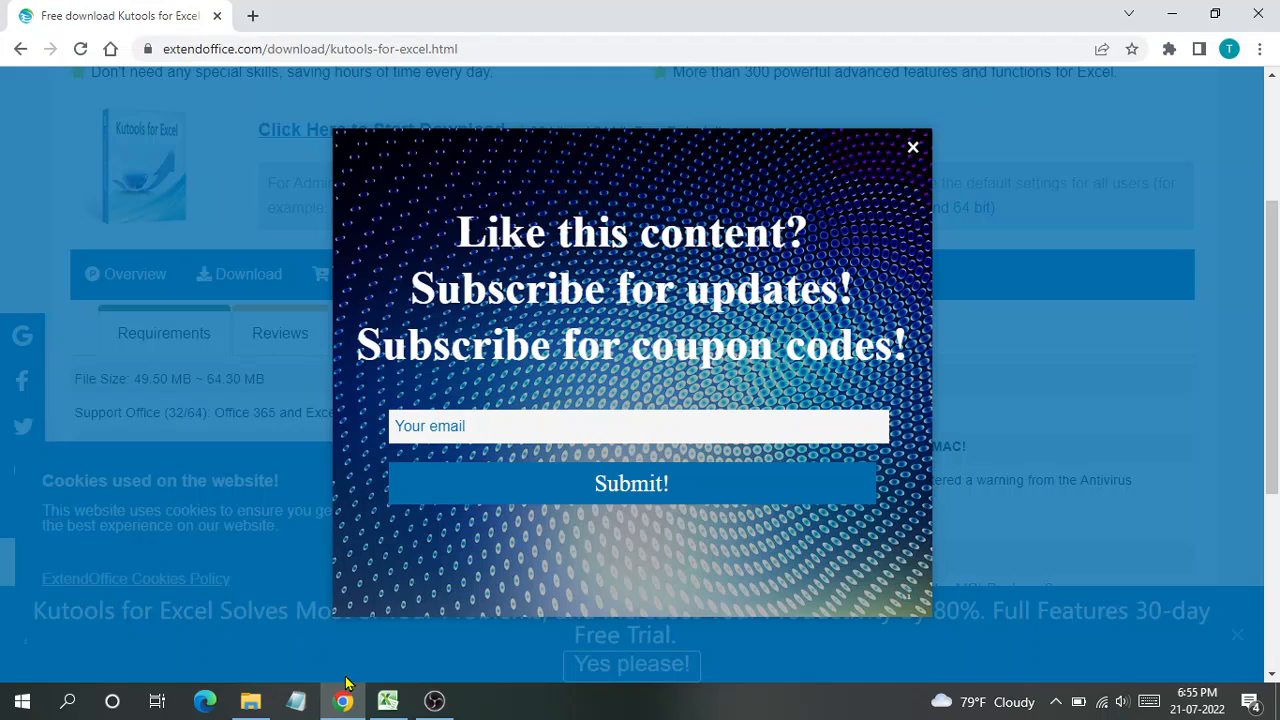
{"action": "left_click", "coordinate": [914, 147]}
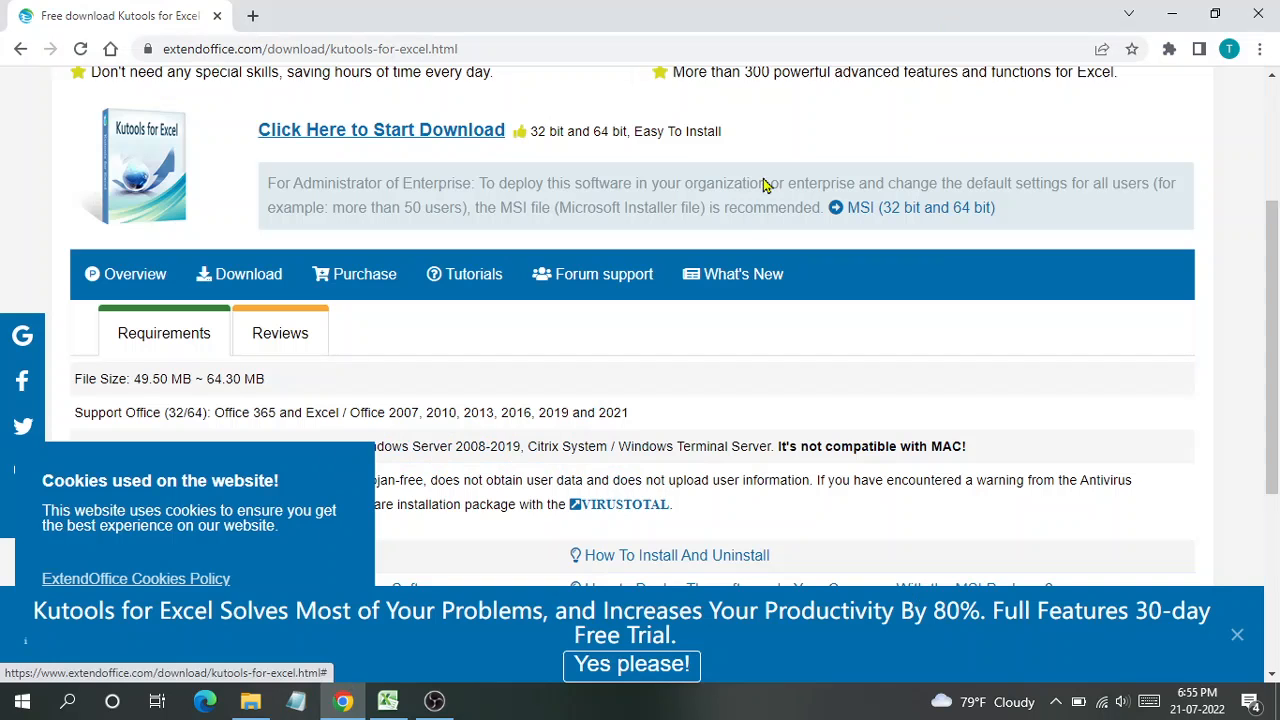
{"action": "scroll", "coordinate": [745, 228], "scroll_direction": "up", "scroll_amount": 1}
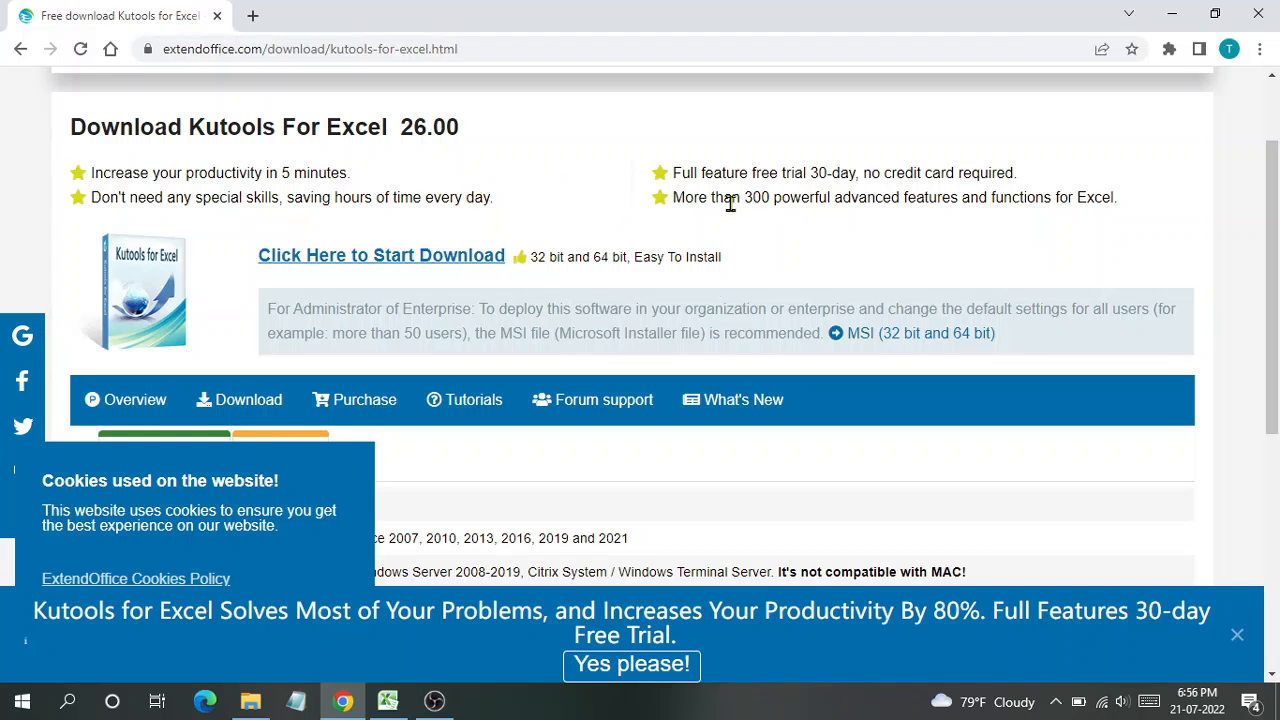
{"action": "left_click", "coordinate": [1171, 14]}
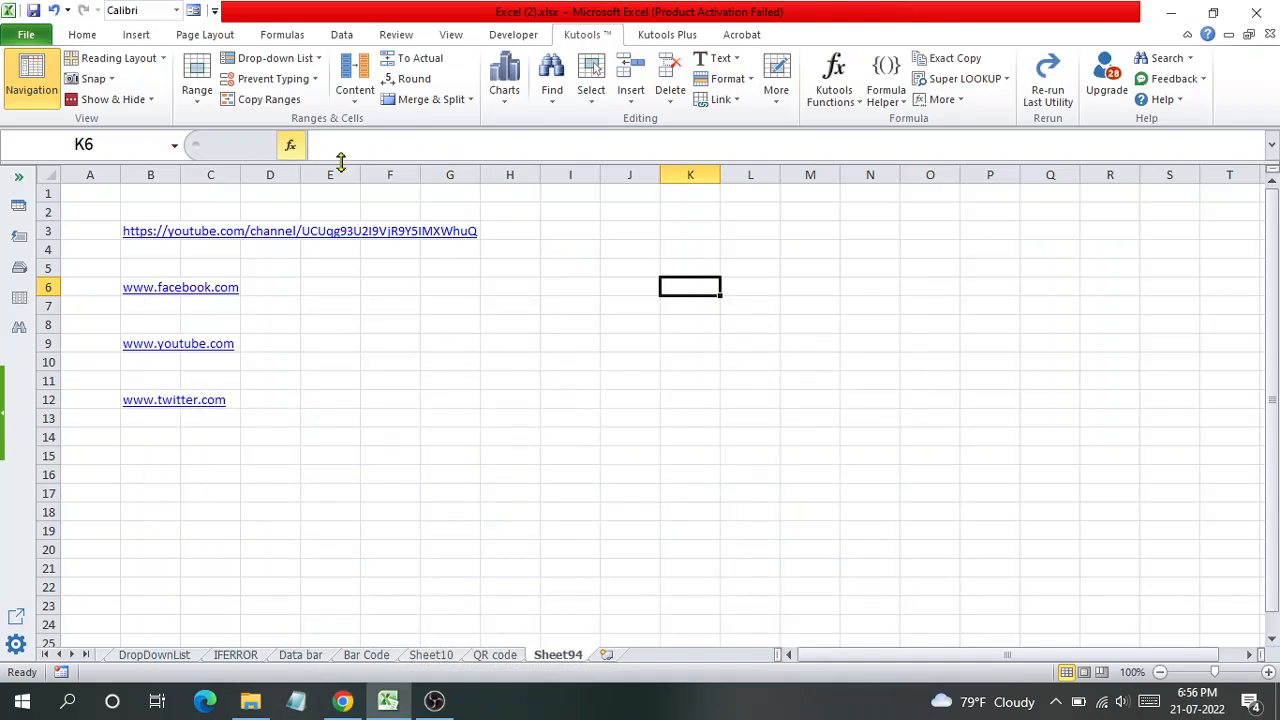
Look in the Downloads folder in File Explorer for the Kutools installer KutoolsforExcelSetup.exe.
{"action": "left_click", "coordinate": [1171, 12]}
{"action": "left_click", "coordinate": [250, 700]}
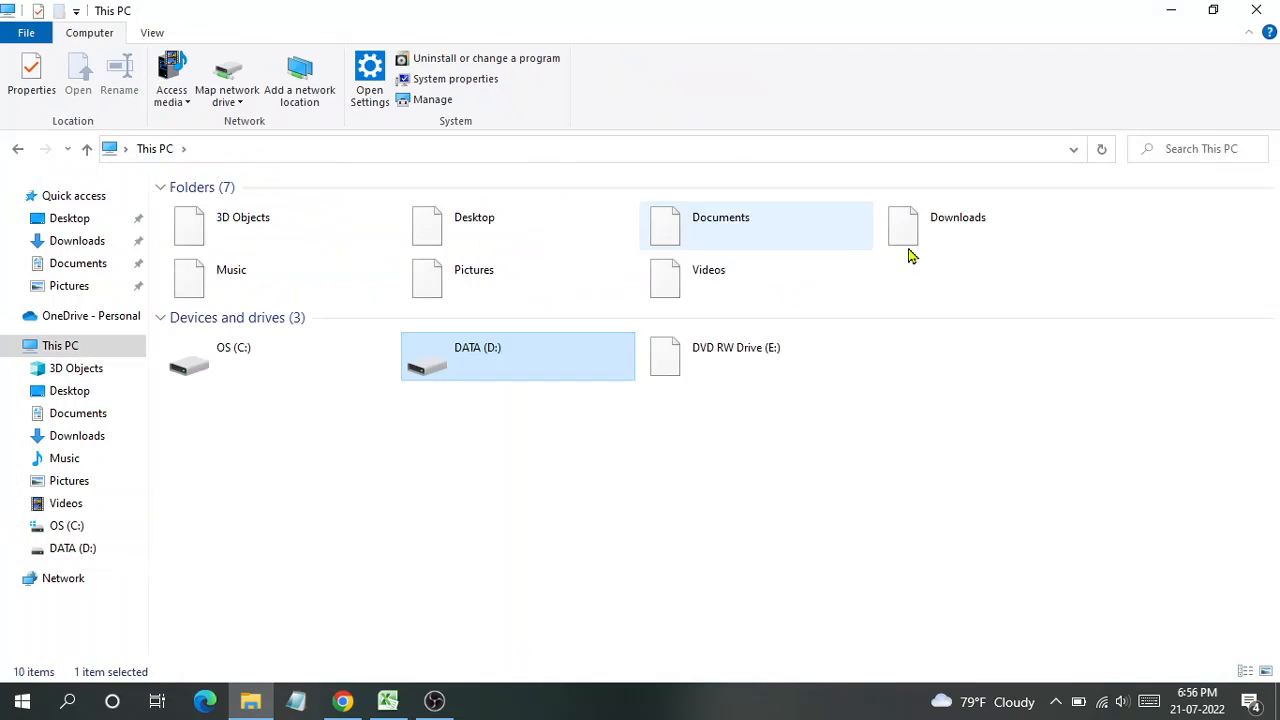
{"action": "double_click", "coordinate": [945, 245]}
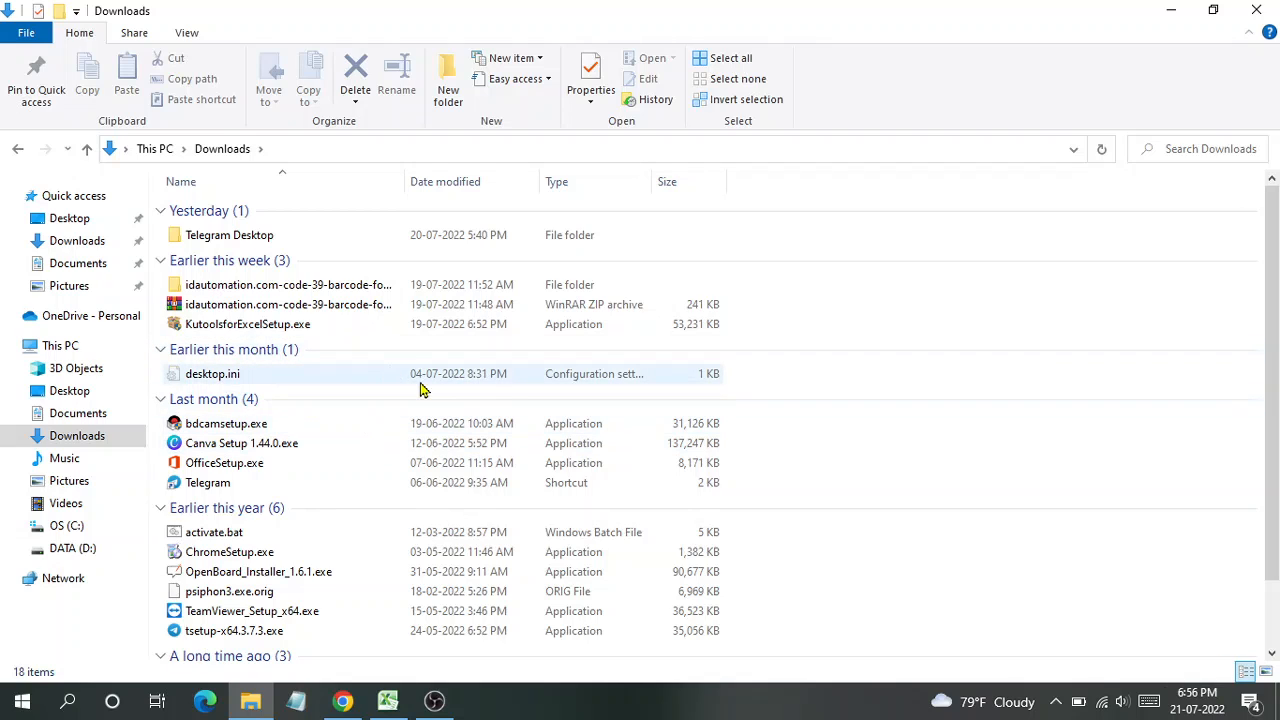
{"action": "left_click", "coordinate": [1168, 12]}
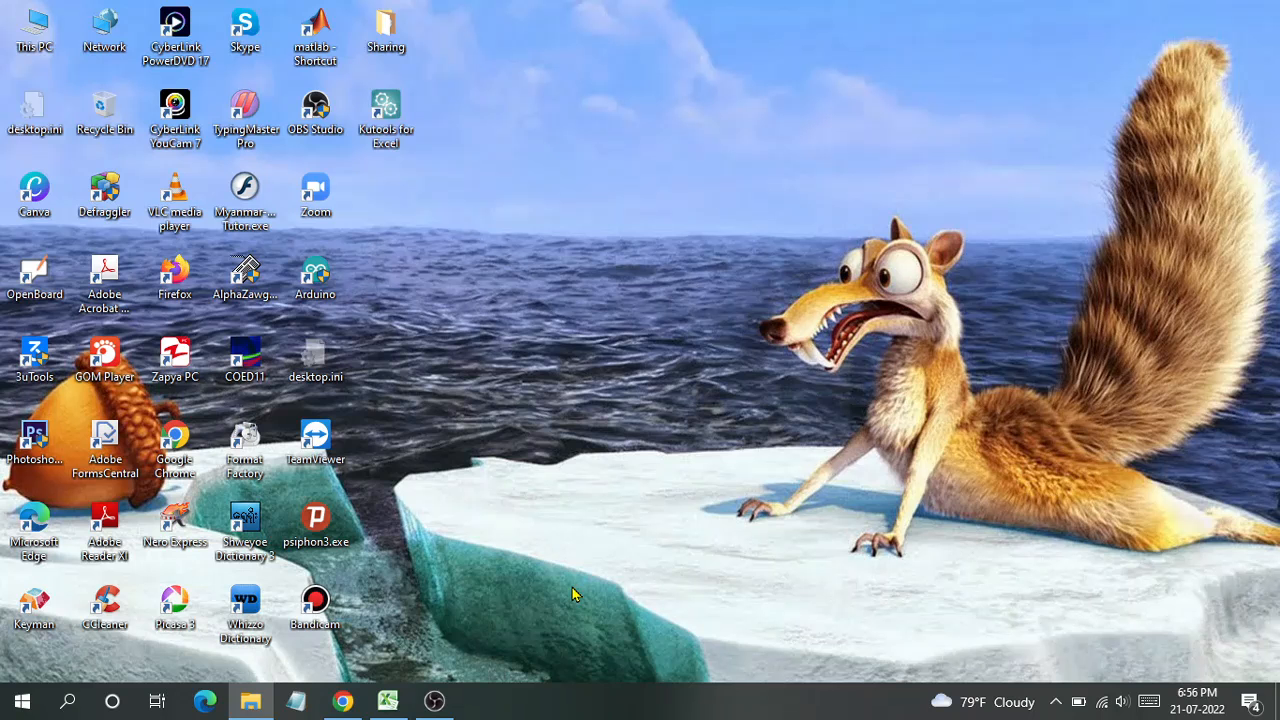
Switch back to the Excel workbook and start the Kutools Insert QR Code command.
{"action": "left_click", "coordinate": [399, 706]}
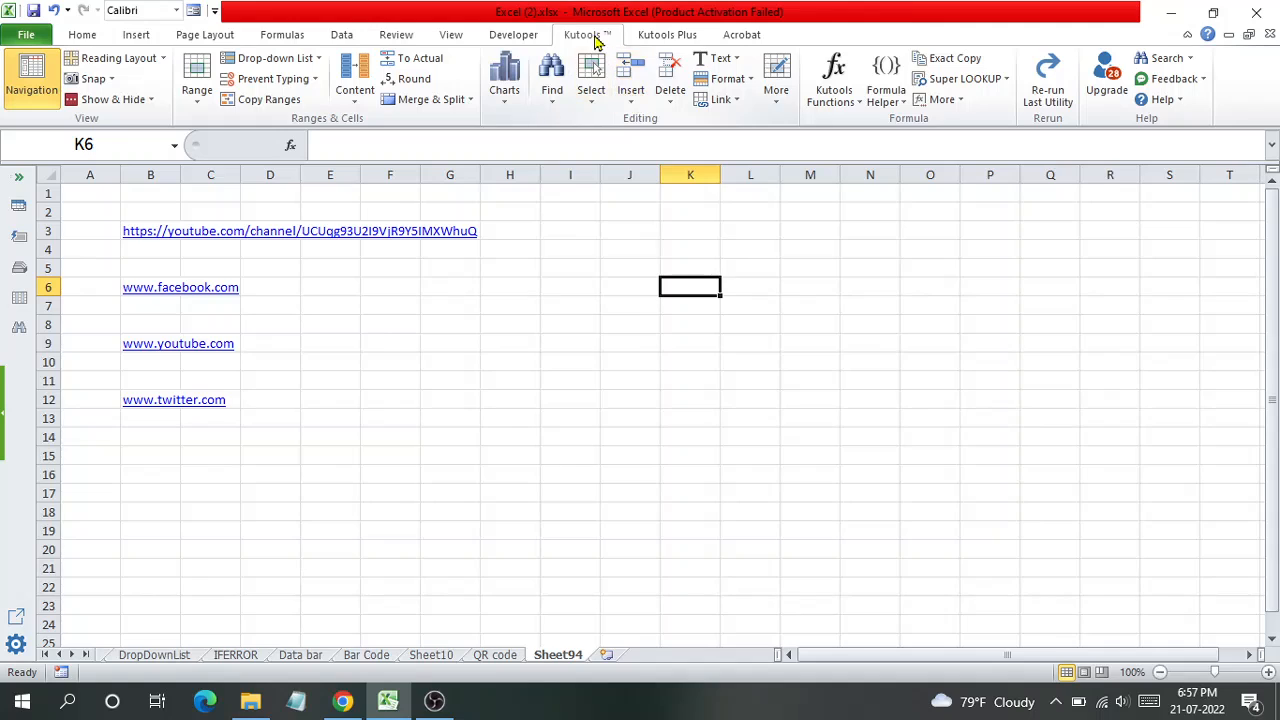
{"action": "left_click", "coordinate": [636, 106]}
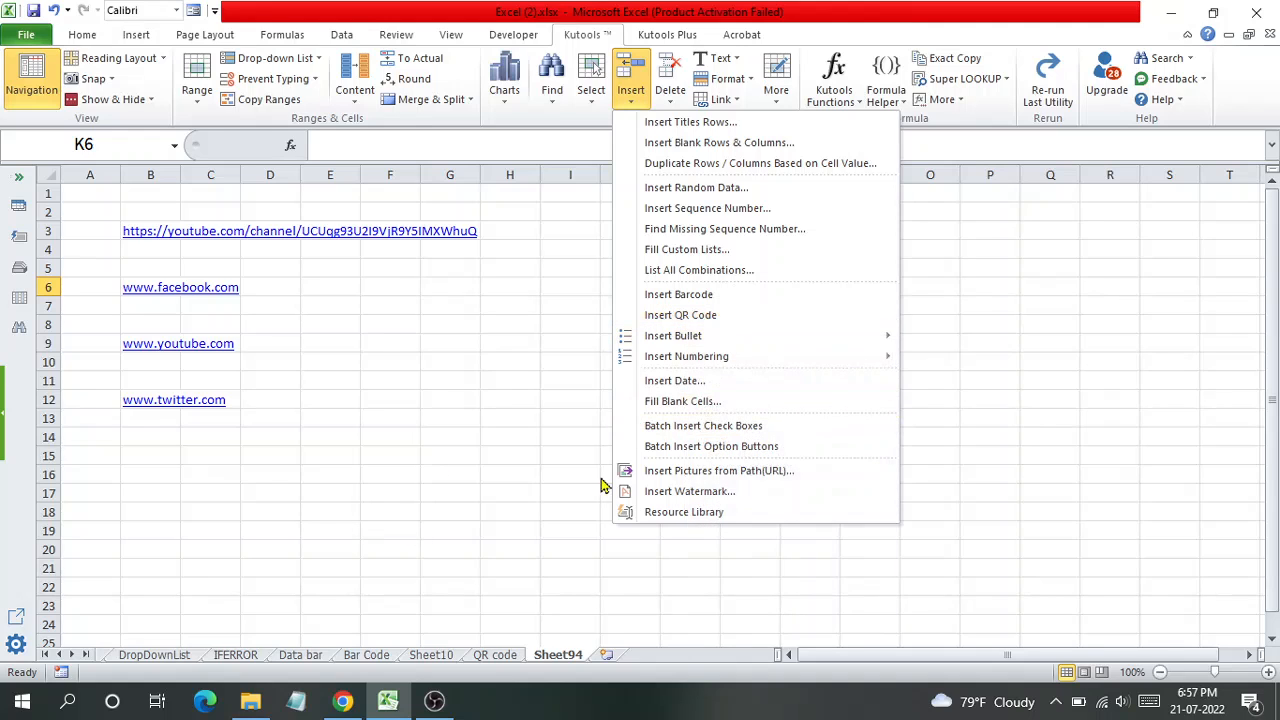
{"action": "left_click", "coordinate": [709, 320]}
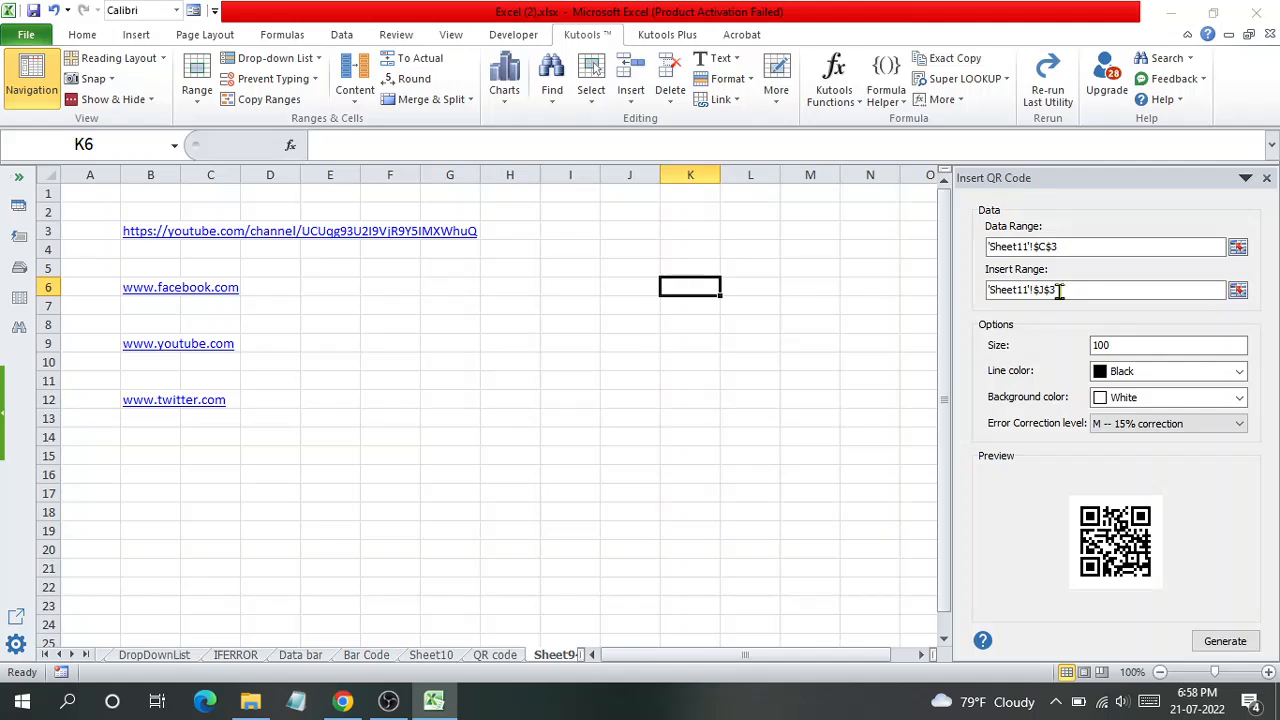
Set the QR code's data range to cell B3 of Sheet94, which holds the YouTube channel link.
{"action": "left_click_drag", "start_coordinate": [1154, 251], "coordinate": [980, 260]}
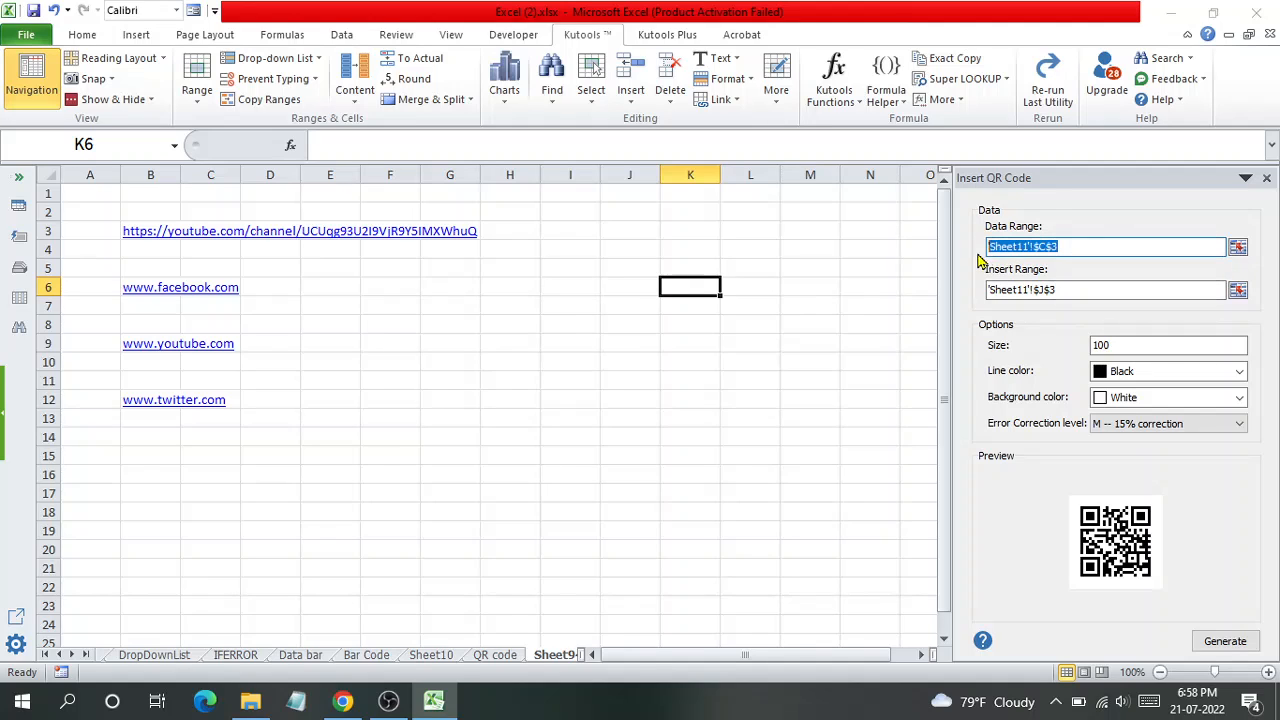
{"action": "key", "text": "BackSpace"}
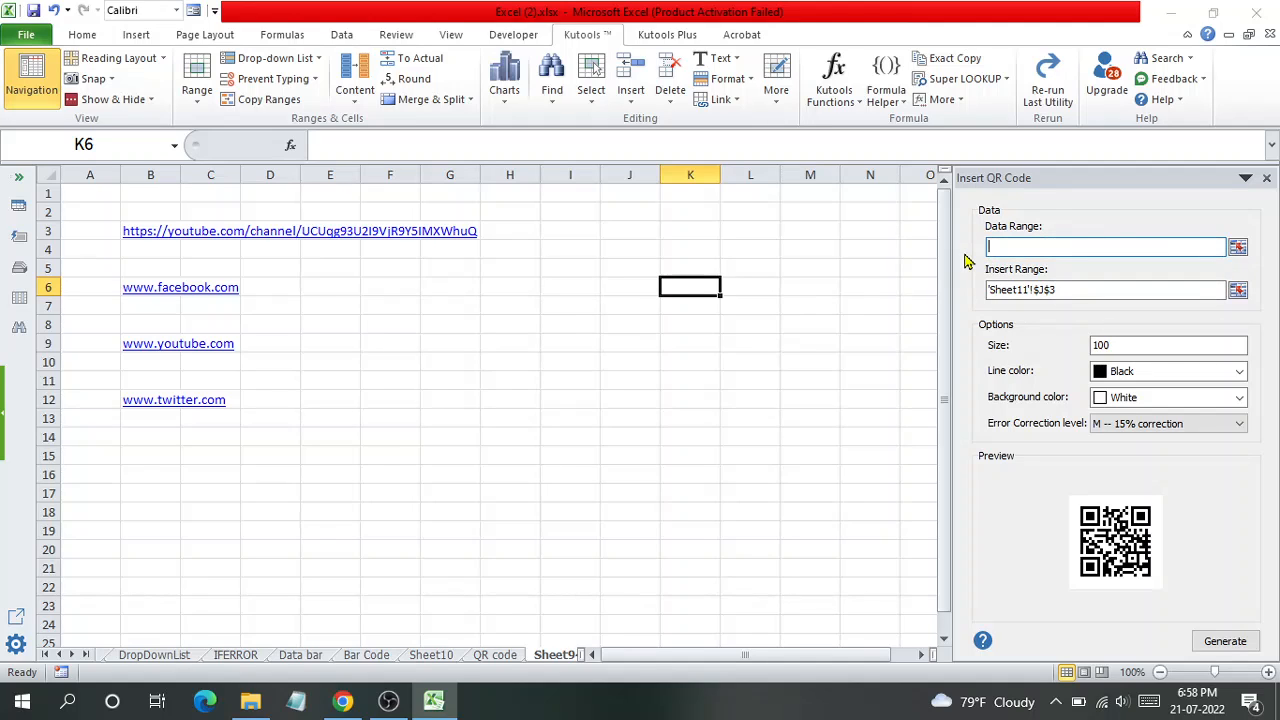
{"action": "left_click", "coordinate": [1238, 248]}
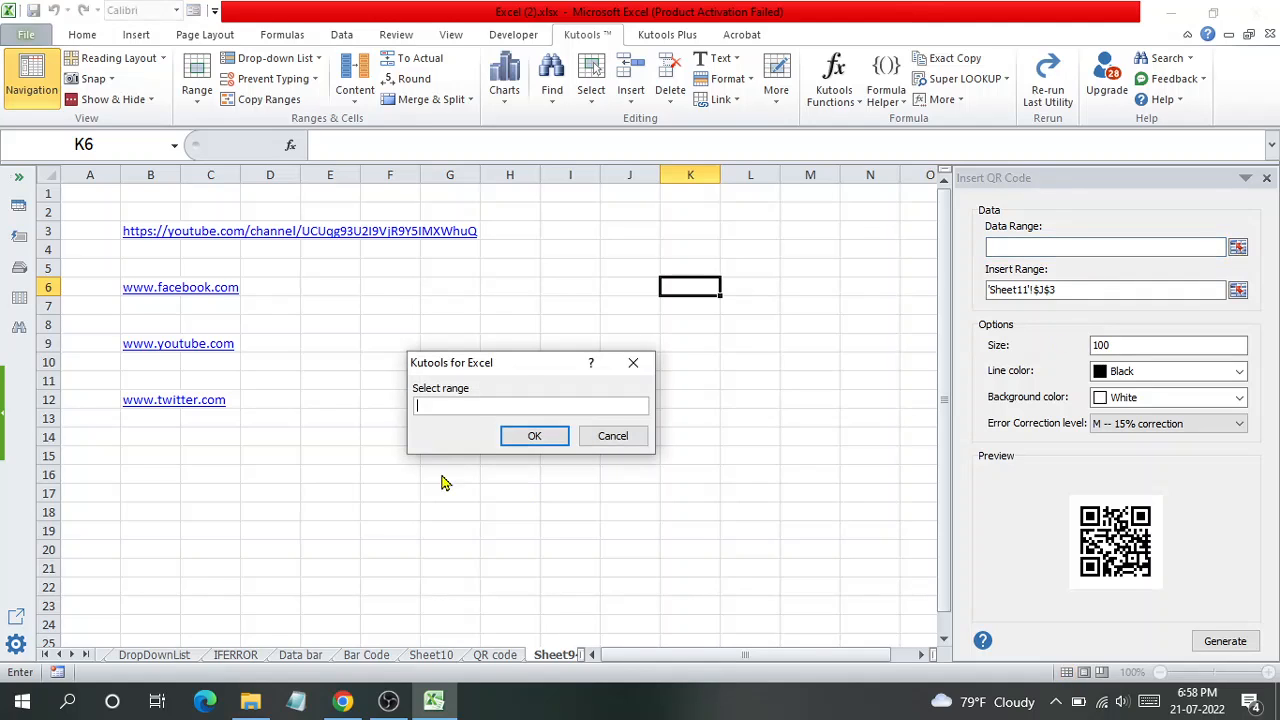
{"action": "left_click_drag", "start_coordinate": [522, 368], "coordinate": [752, 162]}
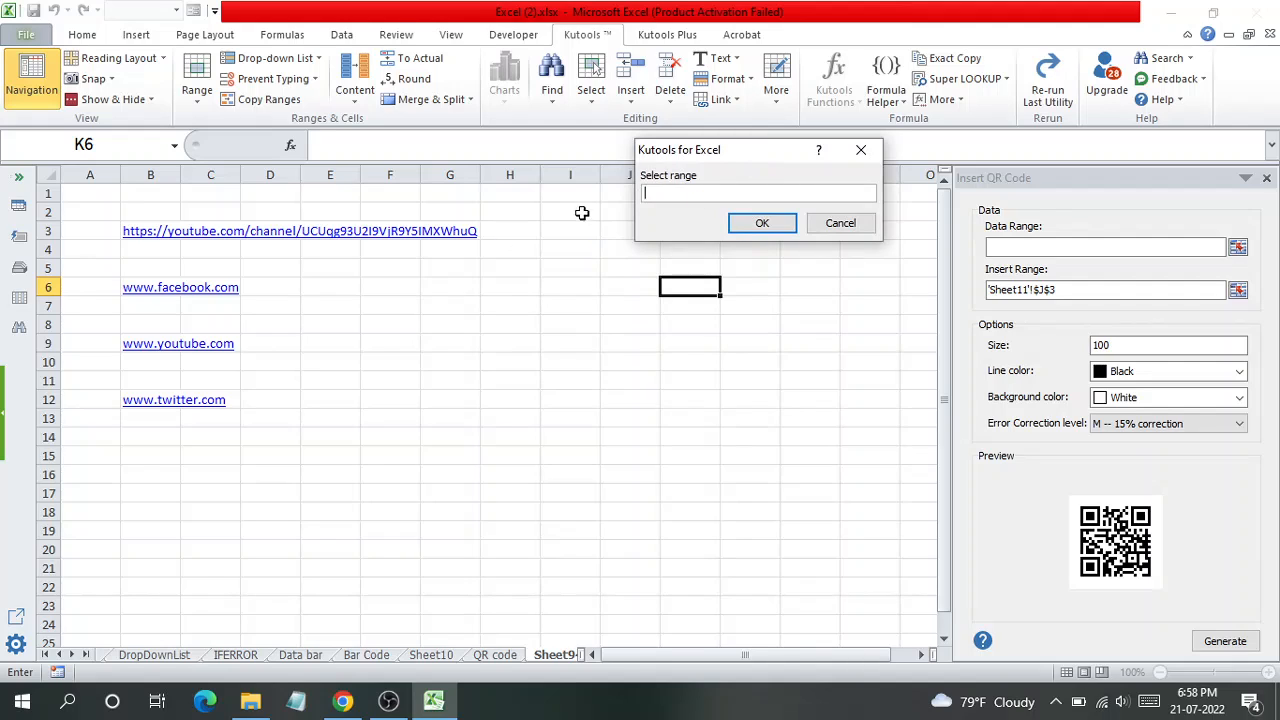
{"action": "left_click", "coordinate": [138, 235]}
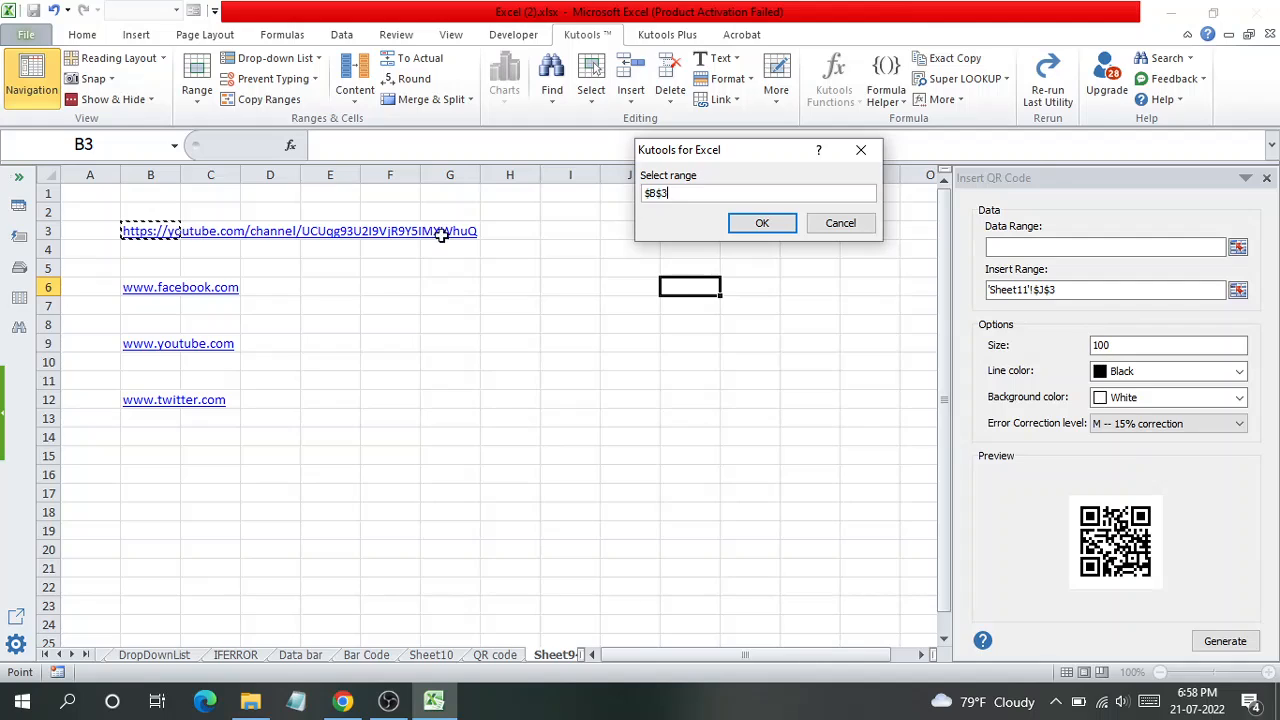
{"action": "left_click", "coordinate": [197, 236]}
{"action": "left_click", "coordinate": [140, 233]}
{"action": "left_click", "coordinate": [762, 225]}
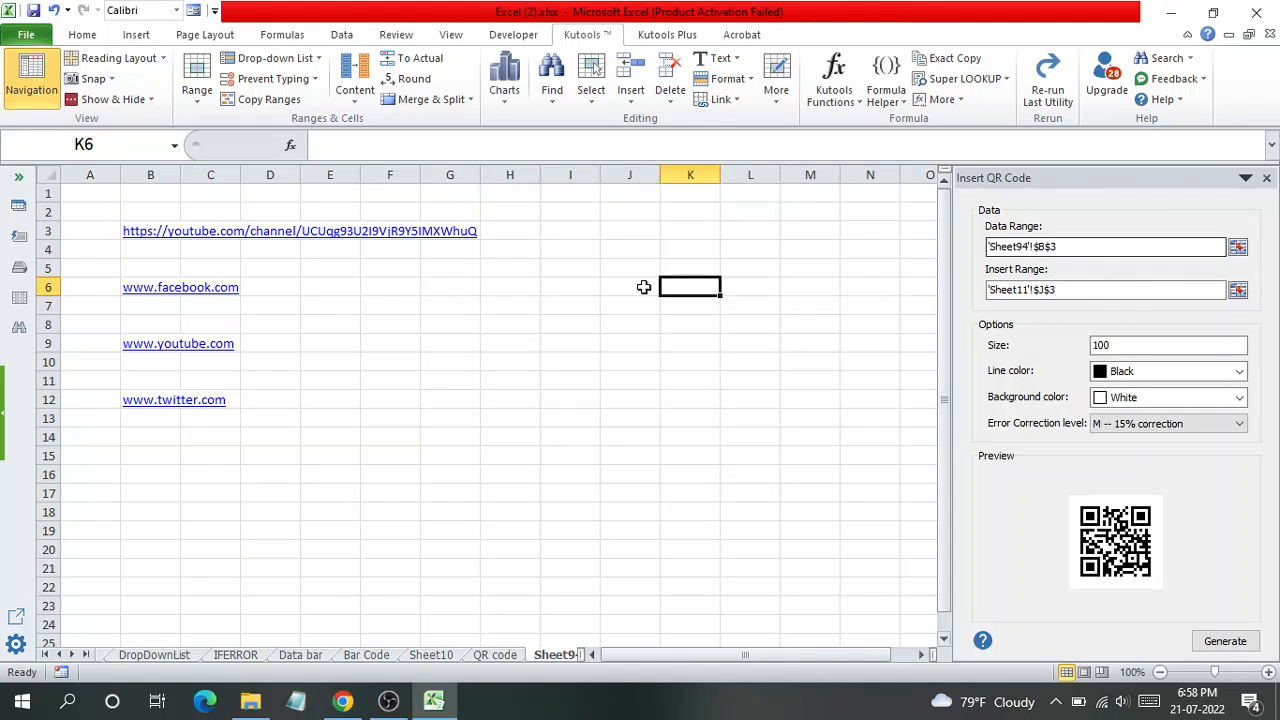
Set the QR code's insert range to cell I3 of Sheet94.
{"action": "left_click", "coordinate": [1238, 290]}
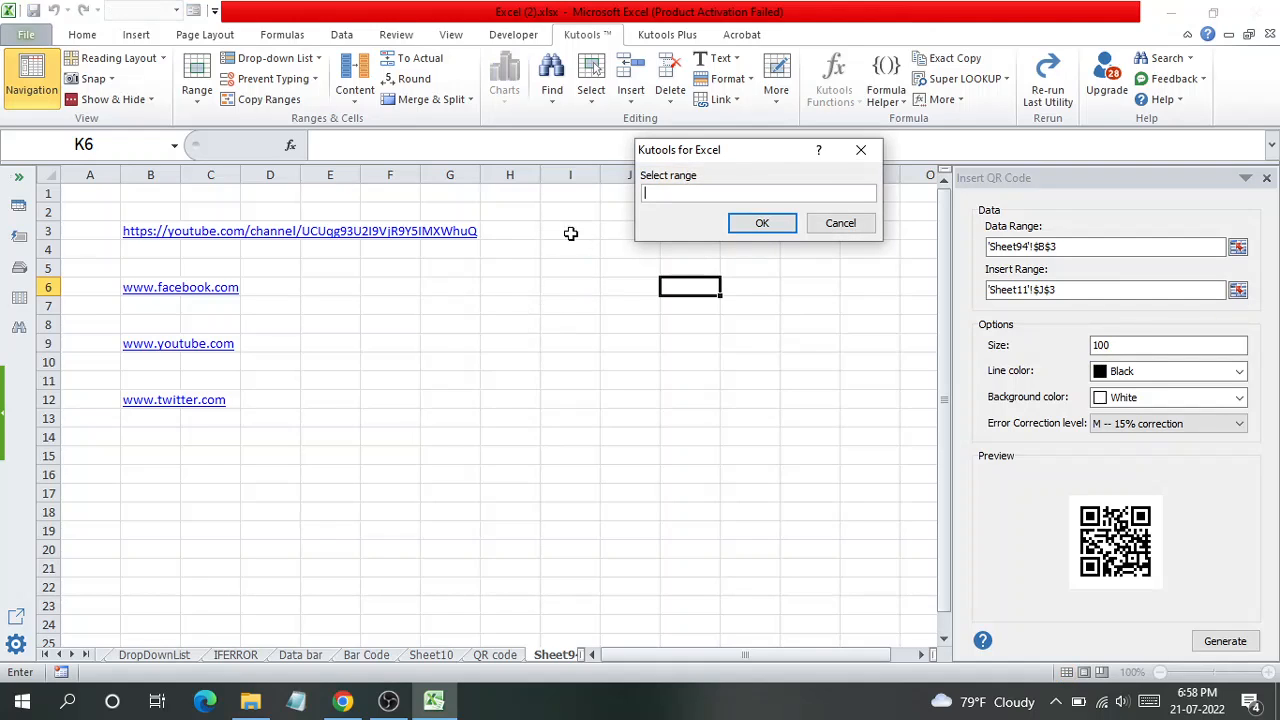
{"action": "left_click", "coordinate": [531, 231]}
{"action": "left_click", "coordinate": [560, 230]}
{"action": "left_click", "coordinate": [535, 255]}
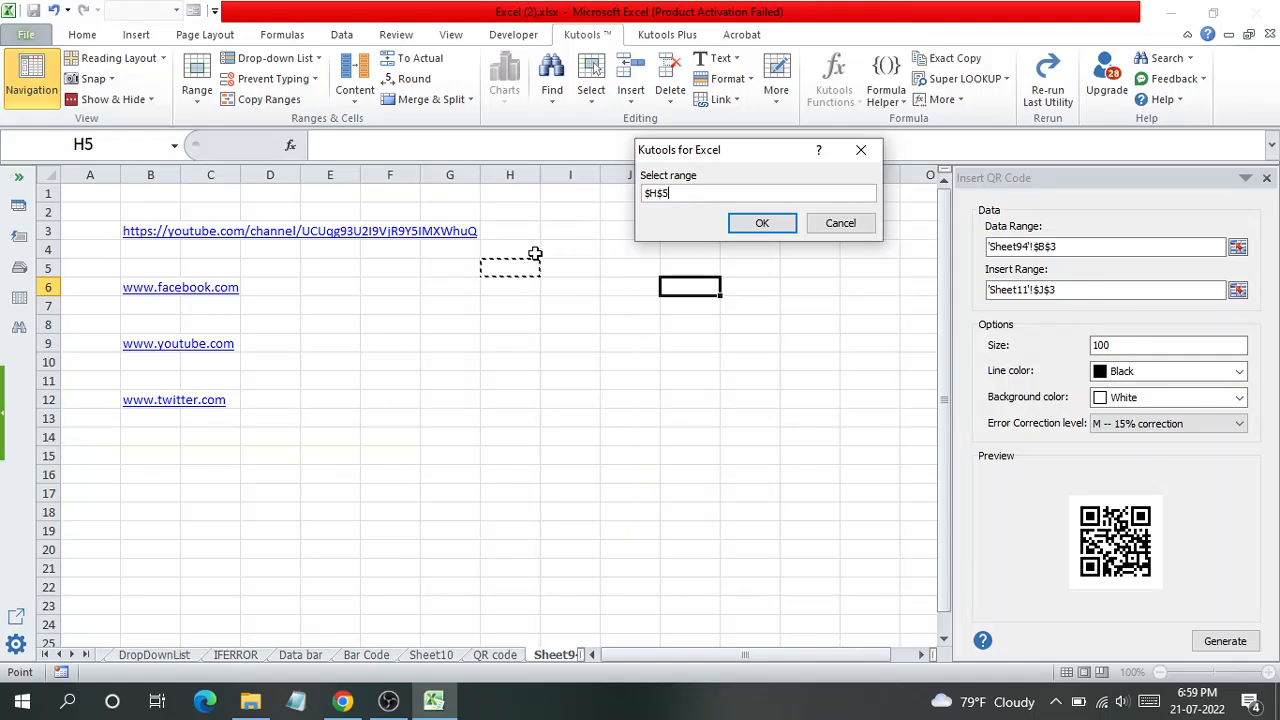
{"action": "left_click", "coordinate": [532, 230]}
{"action": "left_click", "coordinate": [591, 237]}
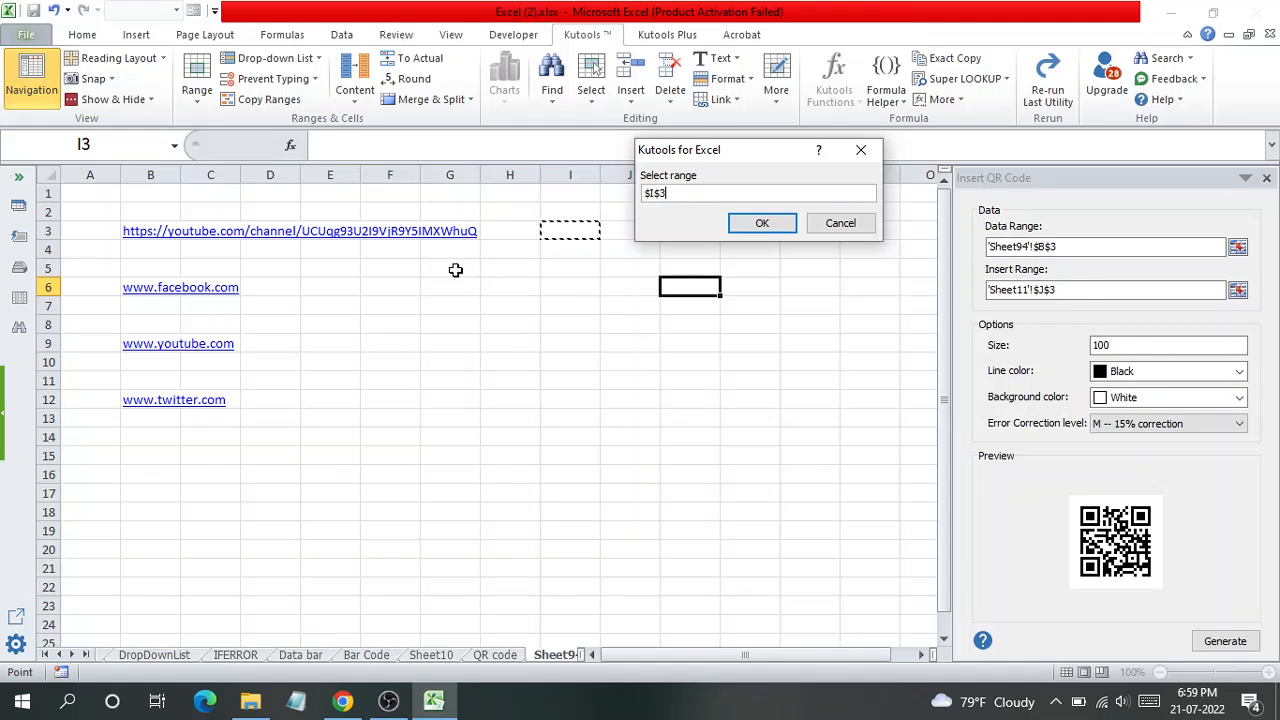
{"action": "left_click", "coordinate": [161, 236]}
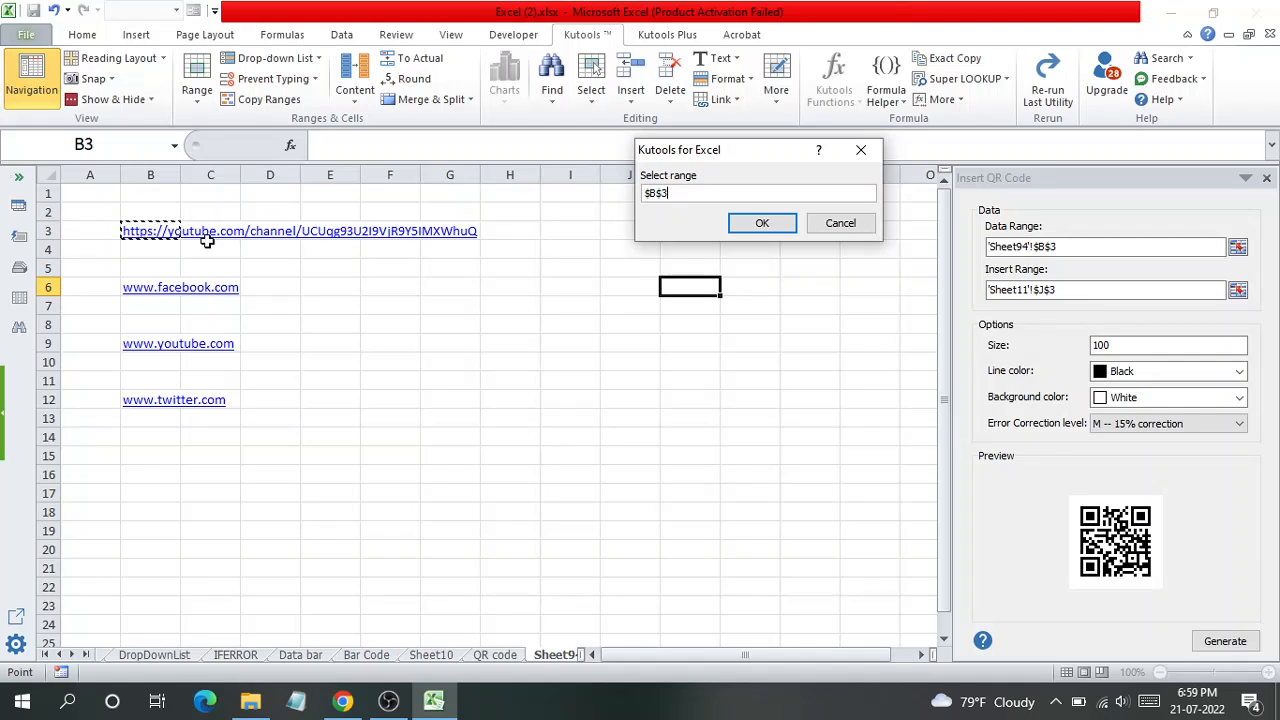
{"action": "left_click", "coordinate": [559, 234]}
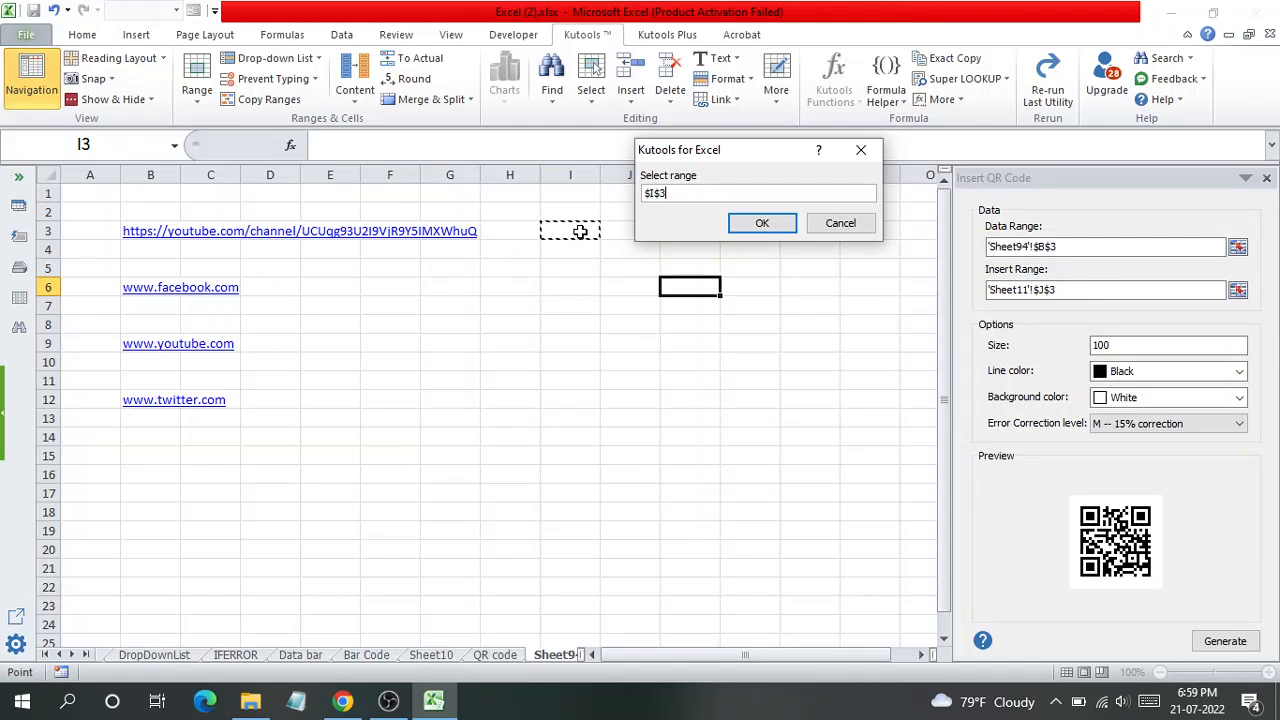
{"action": "left_click", "coordinate": [763, 224]}
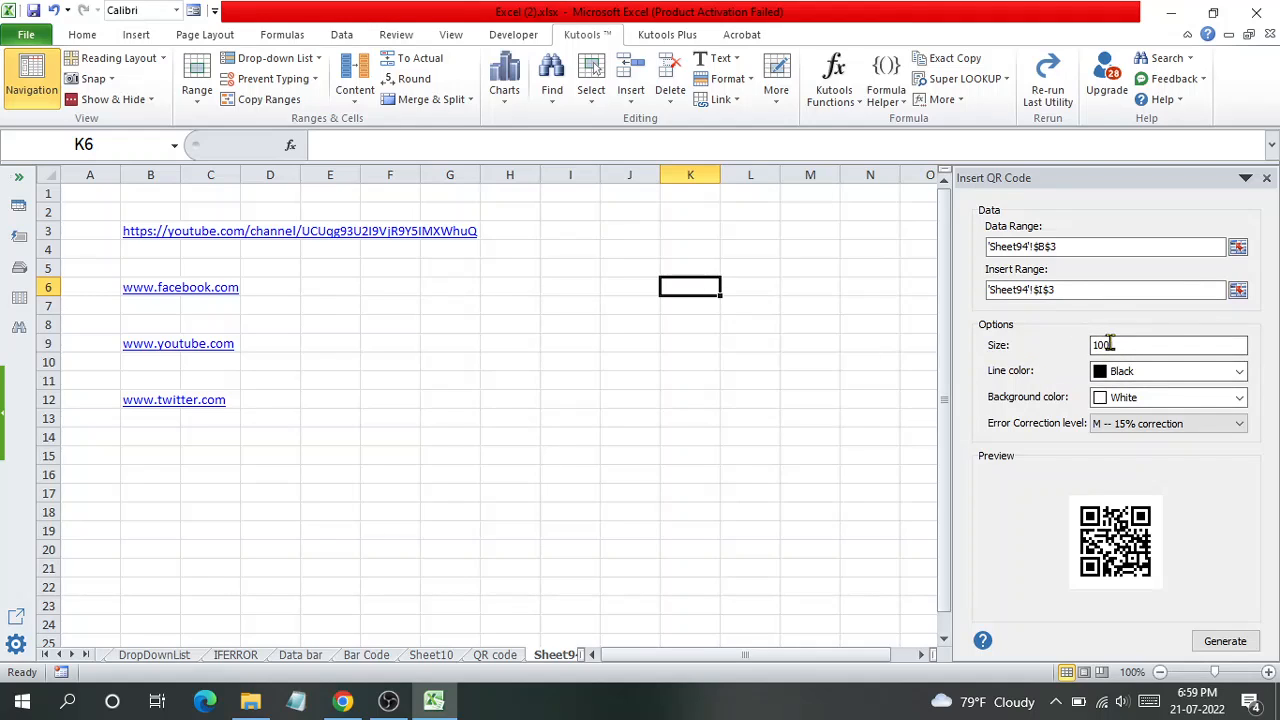
Set the QR code size to 200 and look through the available line colors.
{"action": "mouse_move", "coordinate": [1097, 345]}
{"action": "left_mouse_down"}
{"action": "mouse_move", "coordinate": [1113, 345]}
{"action": "mouse_move", "coordinate": [1095, 346]}
{"action": "left_mouse_up"}
{"action": "type", "text": "2"}
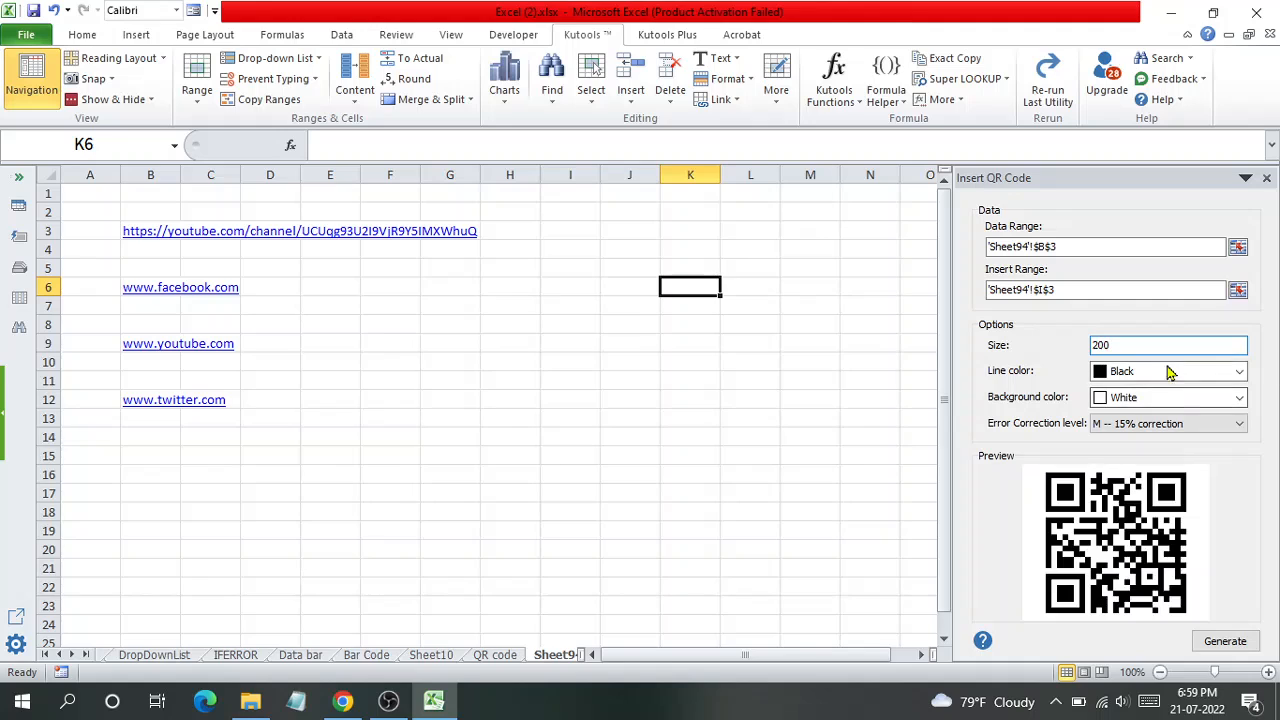
{"action": "left_click", "coordinate": [1239, 371]}
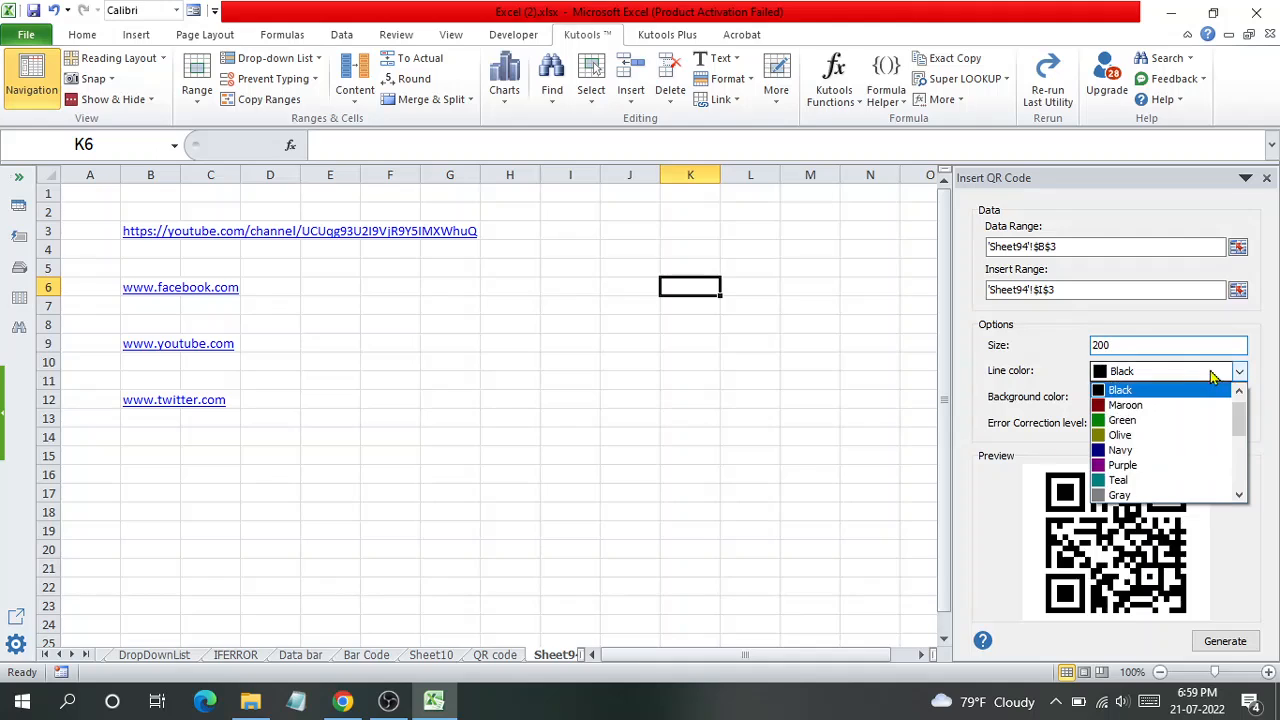
{"action": "left_click", "coordinate": [1241, 373]}
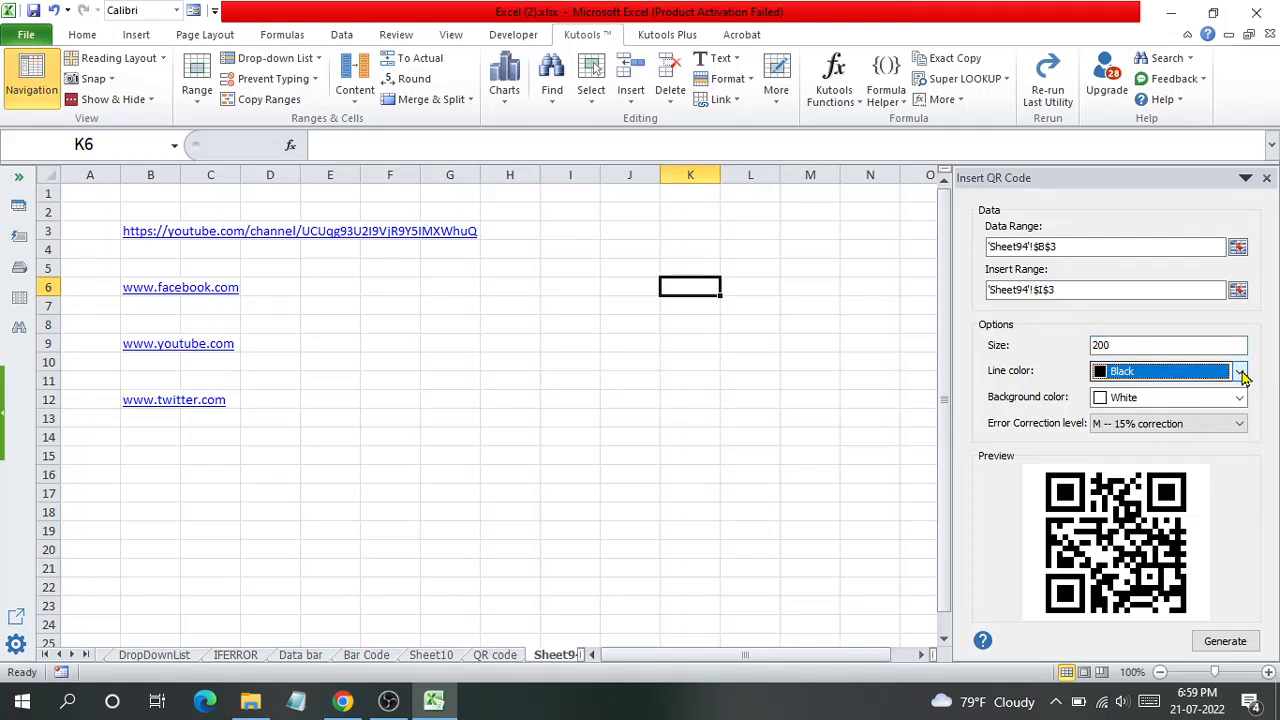
Try Navy and Purple as the QR code's line color.
{"action": "left_click", "coordinate": [1241, 373]}
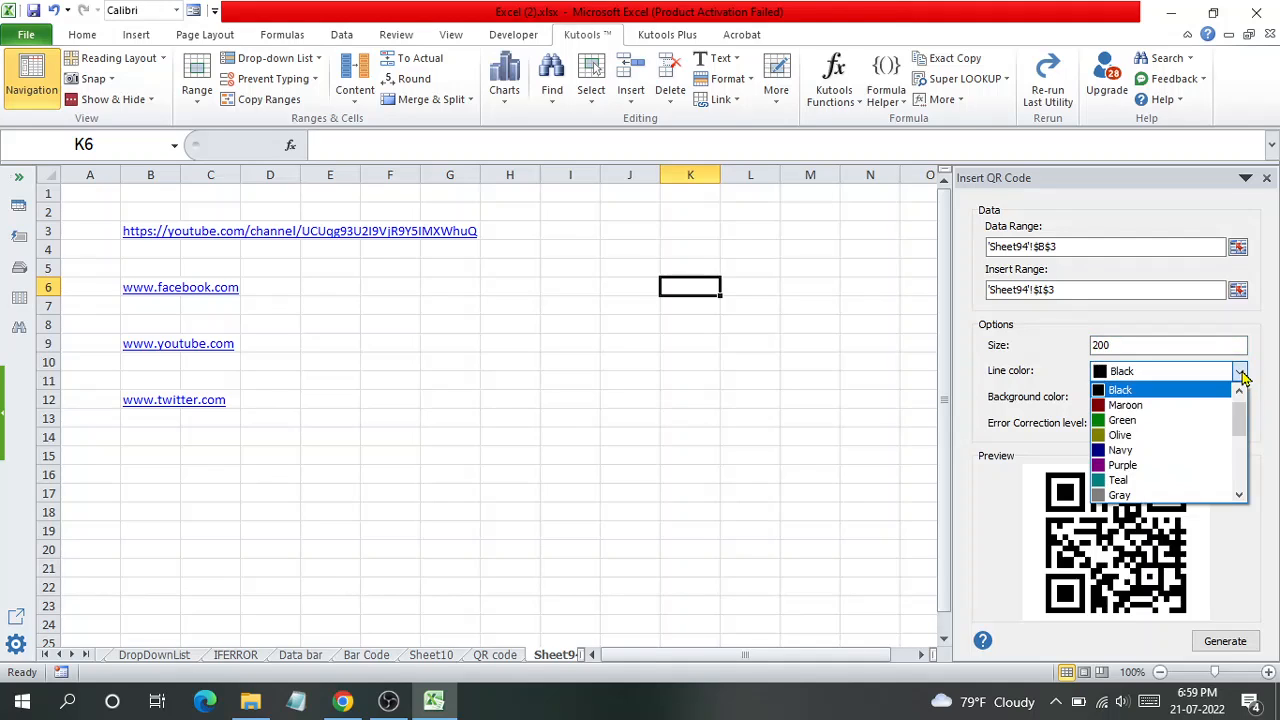
{"action": "left_click", "coordinate": [1121, 451]}
{"action": "left_click", "coordinate": [1244, 376]}
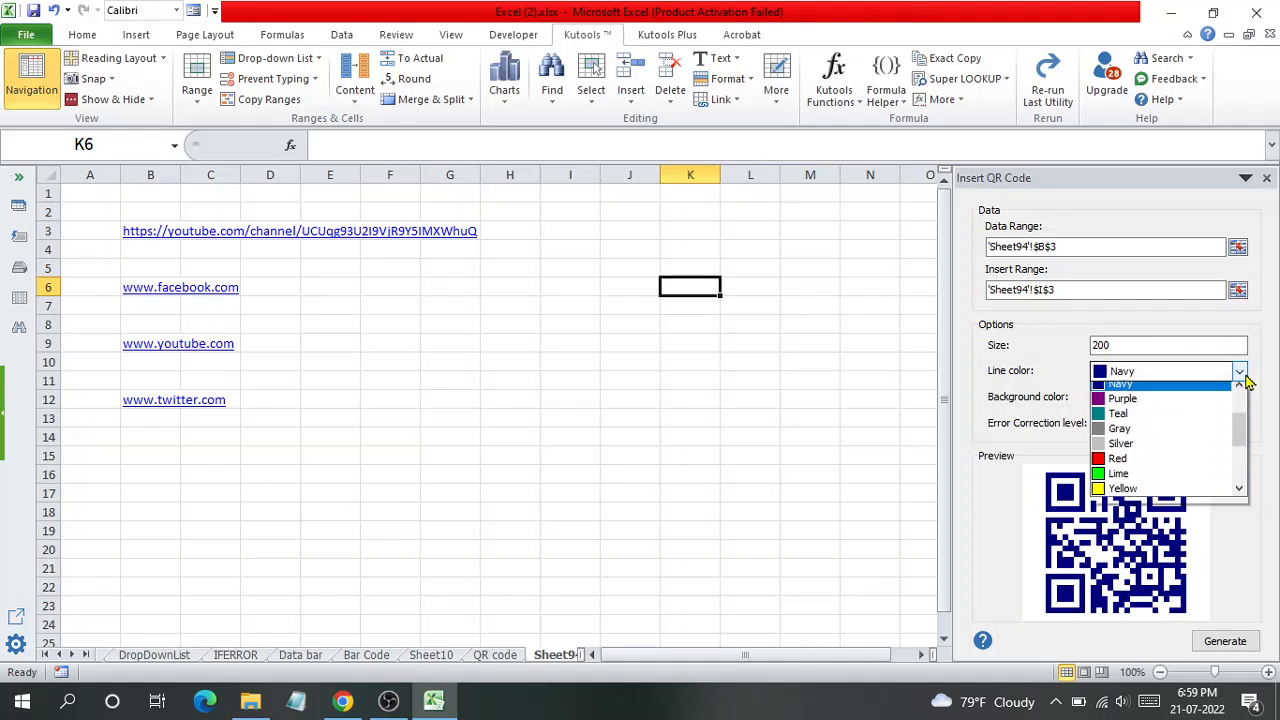
{"action": "left_click", "coordinate": [1122, 405]}
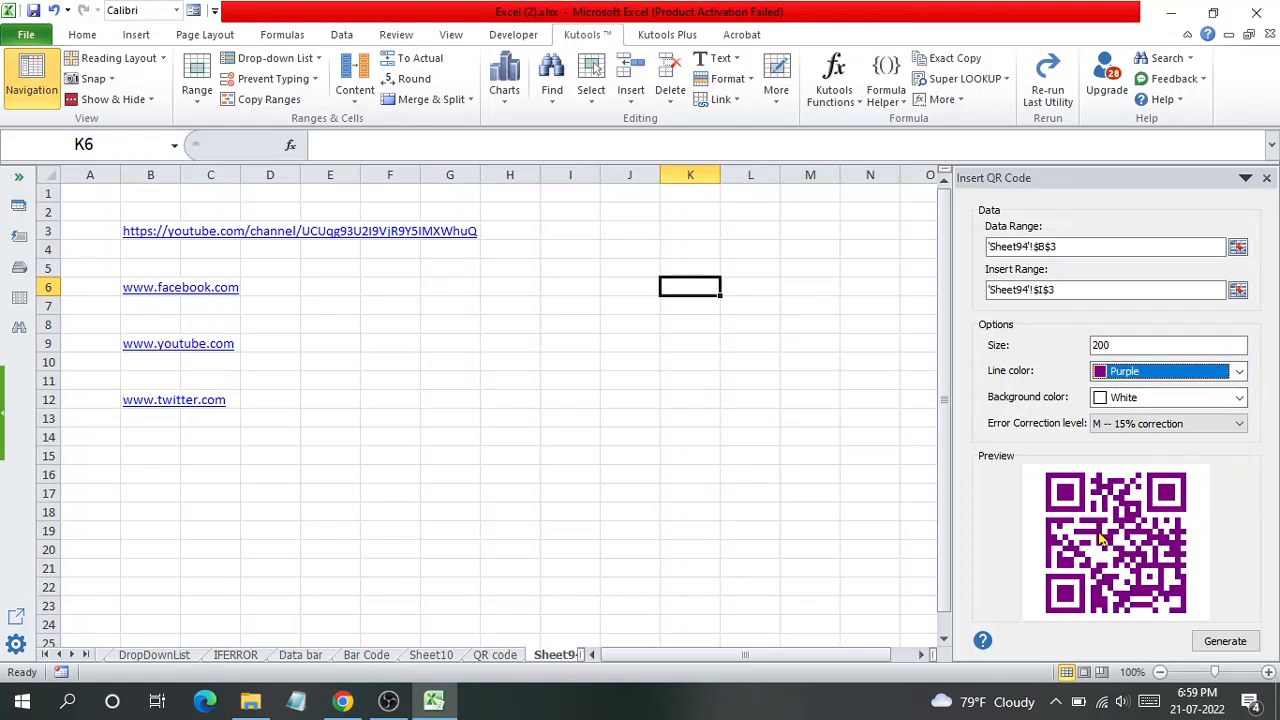
{"action": "left_click", "coordinate": [1242, 376]}
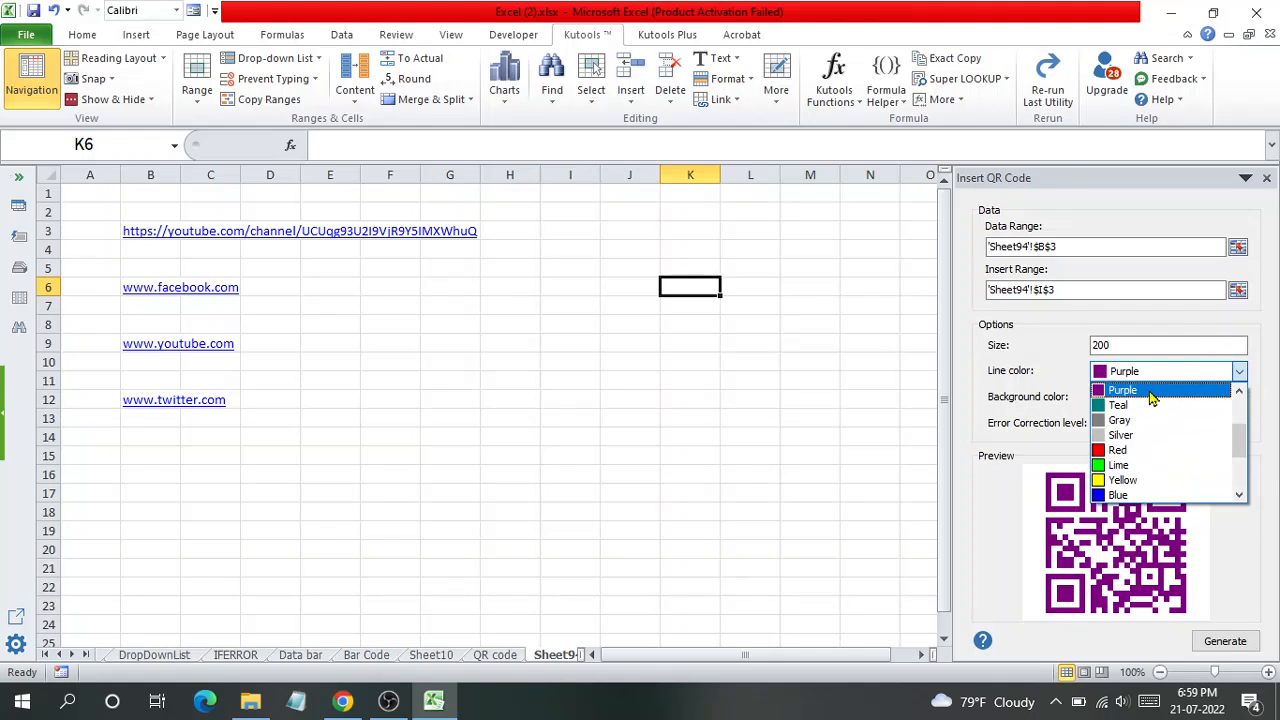
{"action": "left_click", "coordinate": [1153, 388]}
Open the custom color palette for the QR code's line color and cancel it without choosing a color.
{"action": "left_click", "coordinate": [1242, 375]}
{"action": "scroll", "coordinate": [1168, 422], "scroll_direction": "up", "scroll_amount": 2}
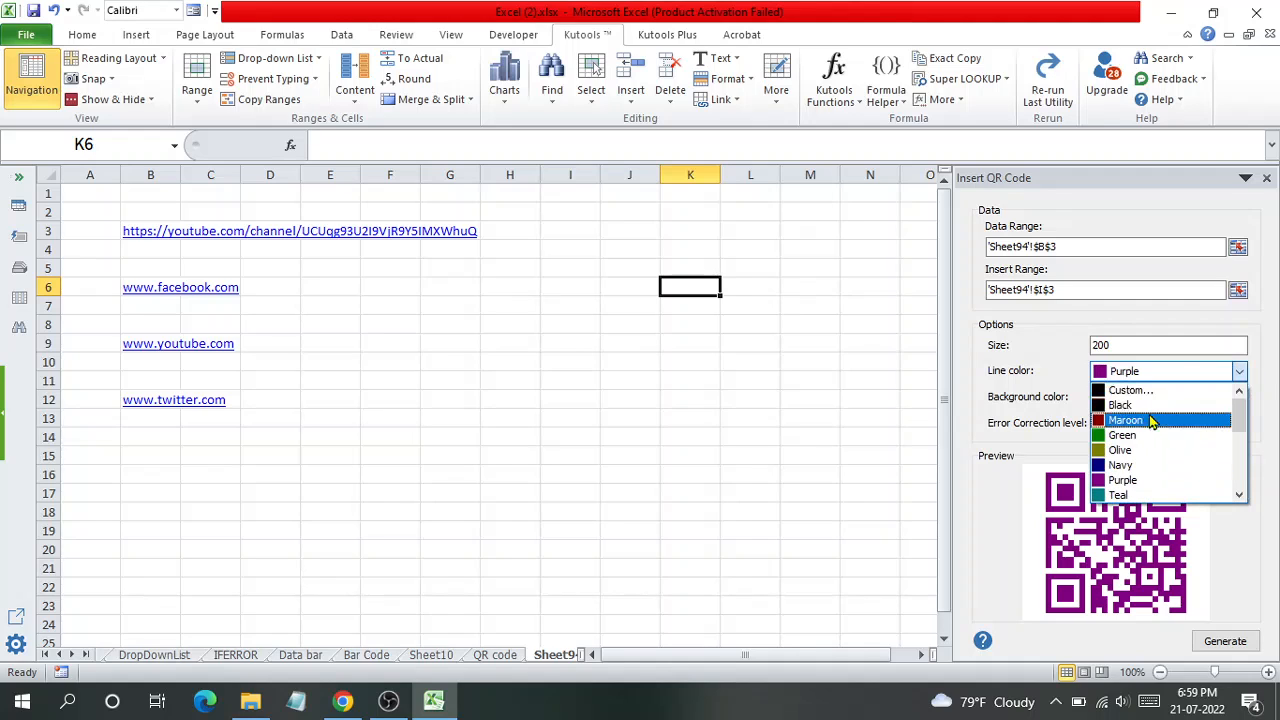
{"action": "left_click", "coordinate": [1143, 392]}
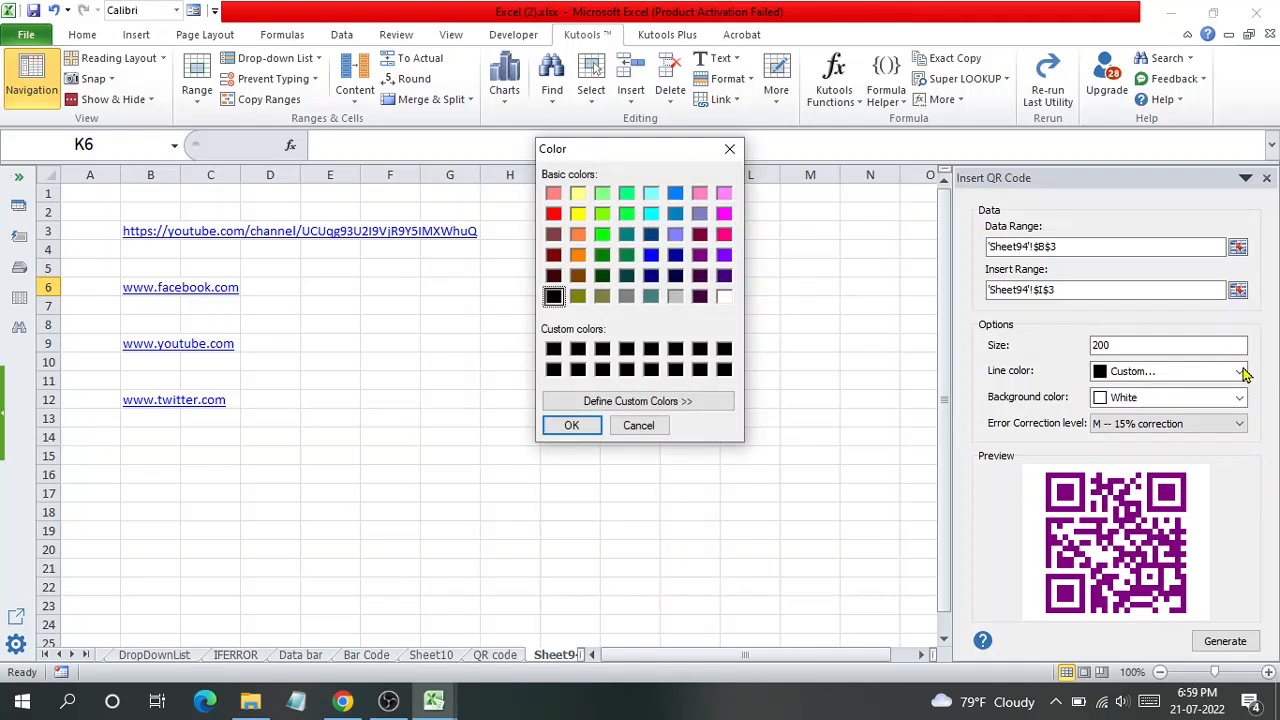
{"action": "left_click", "coordinate": [638, 425]}
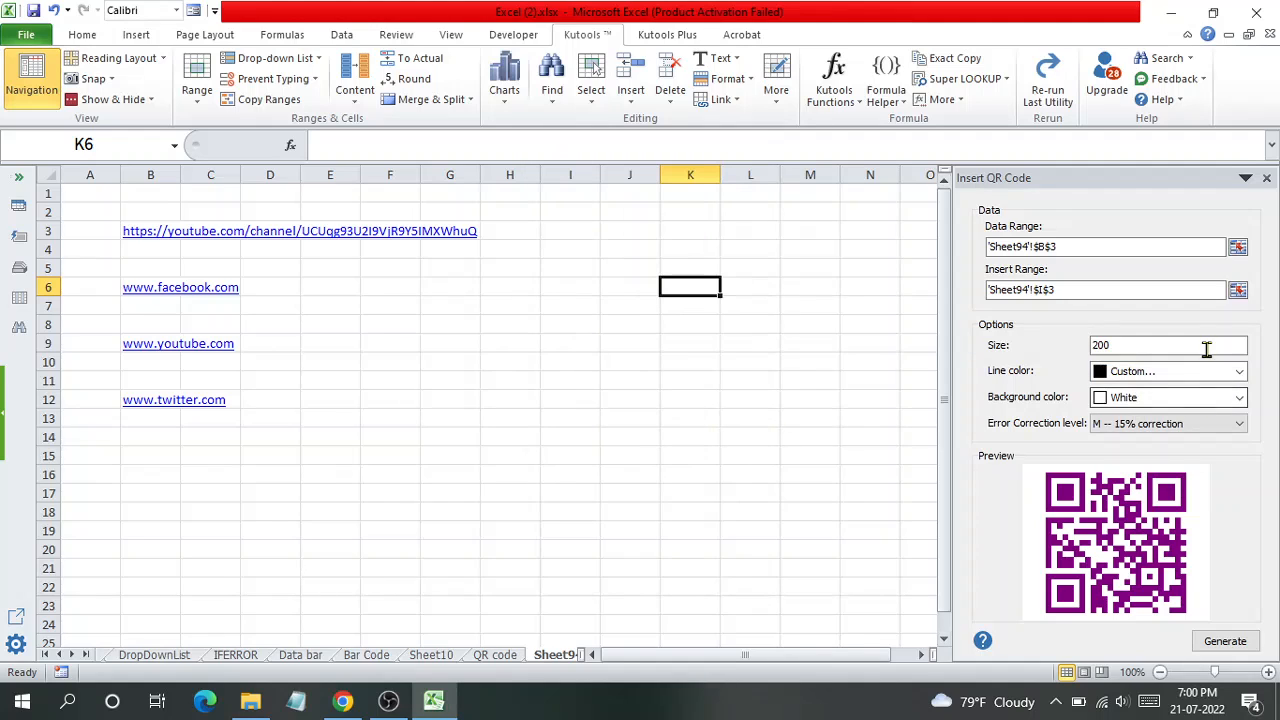
Set the line color to Black and generate the YouTube channel link's QR code in cell I3.
{"action": "left_click", "coordinate": [1239, 373]}
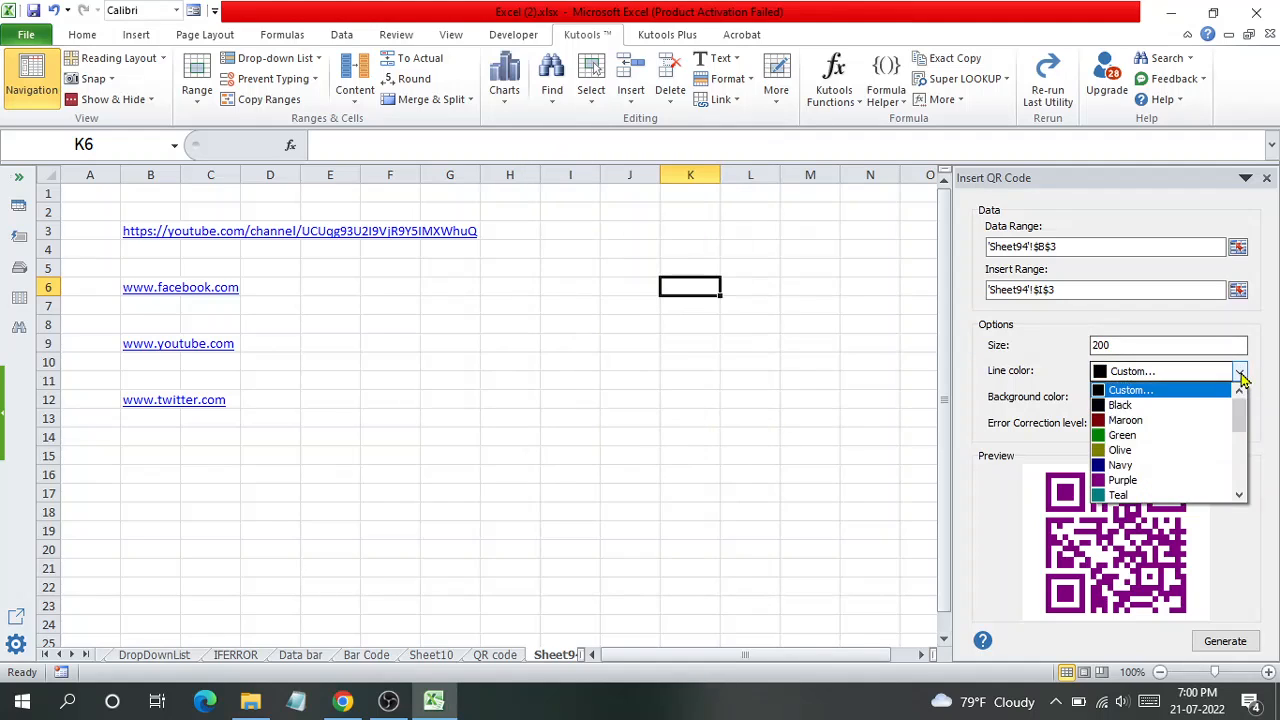
{"action": "left_click", "coordinate": [1122, 405]}
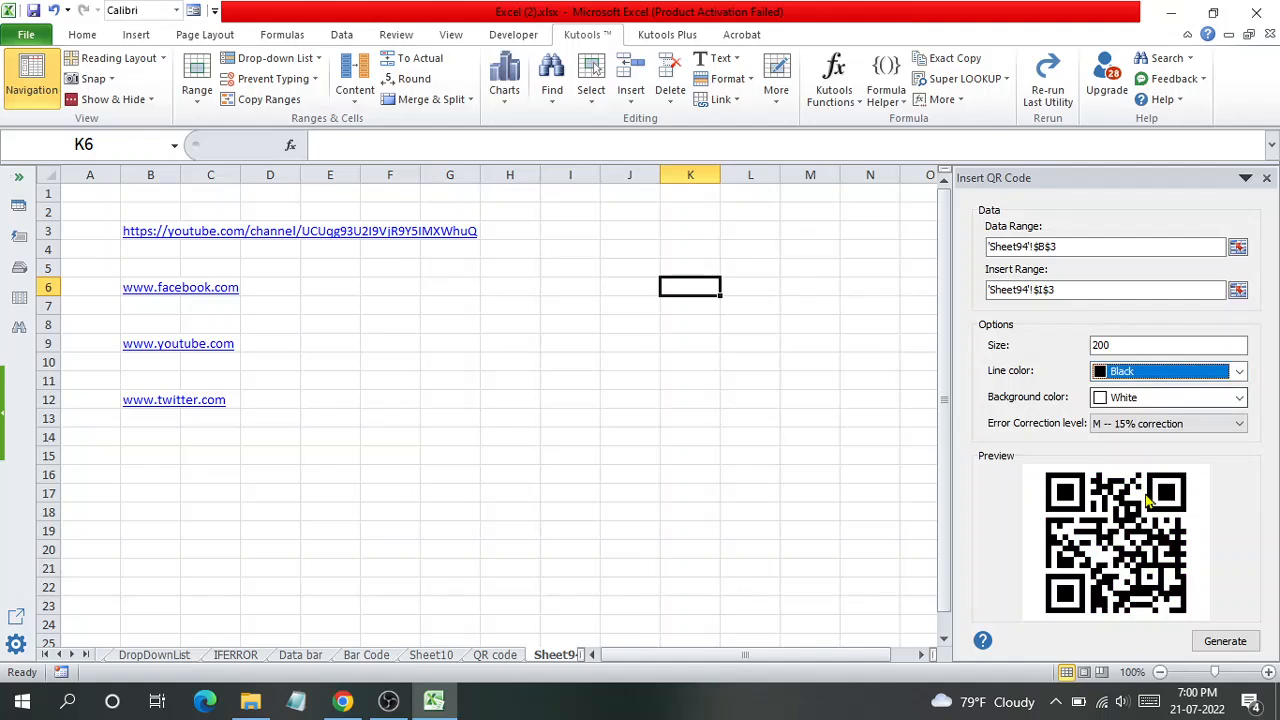
{"action": "left_click", "coordinate": [1226, 643]}
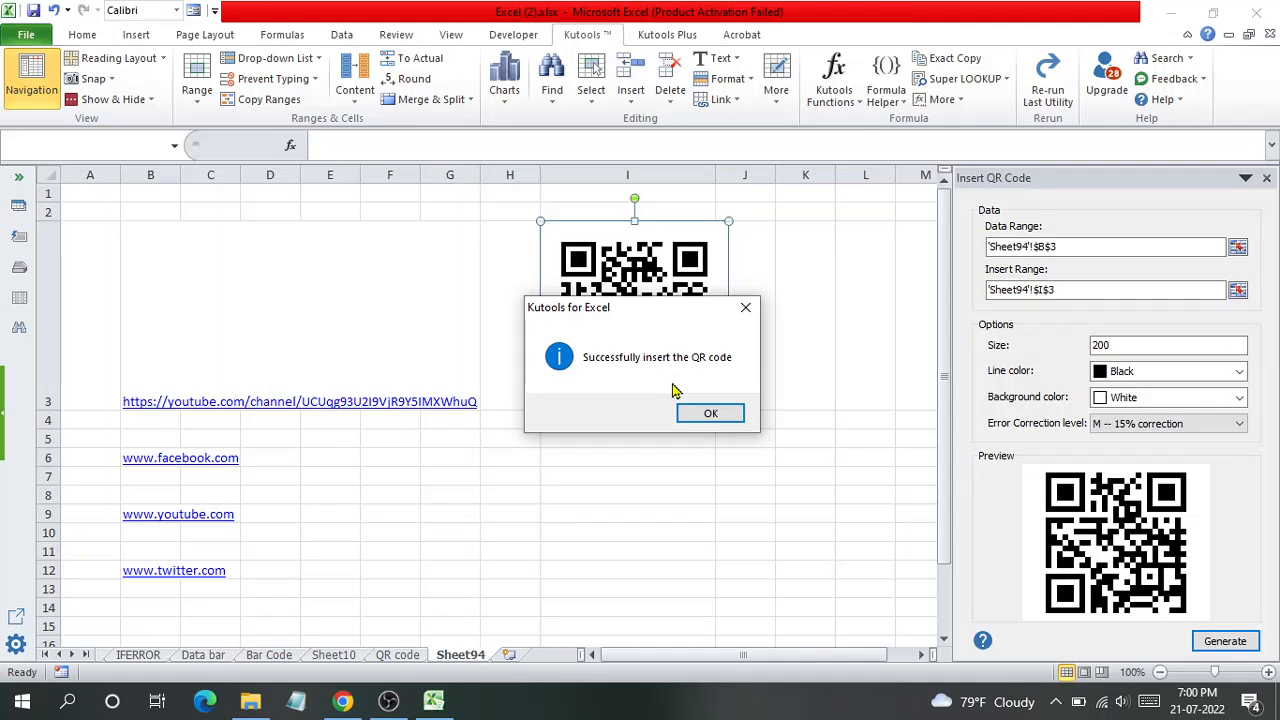
{"action": "left_click", "coordinate": [709, 420]}
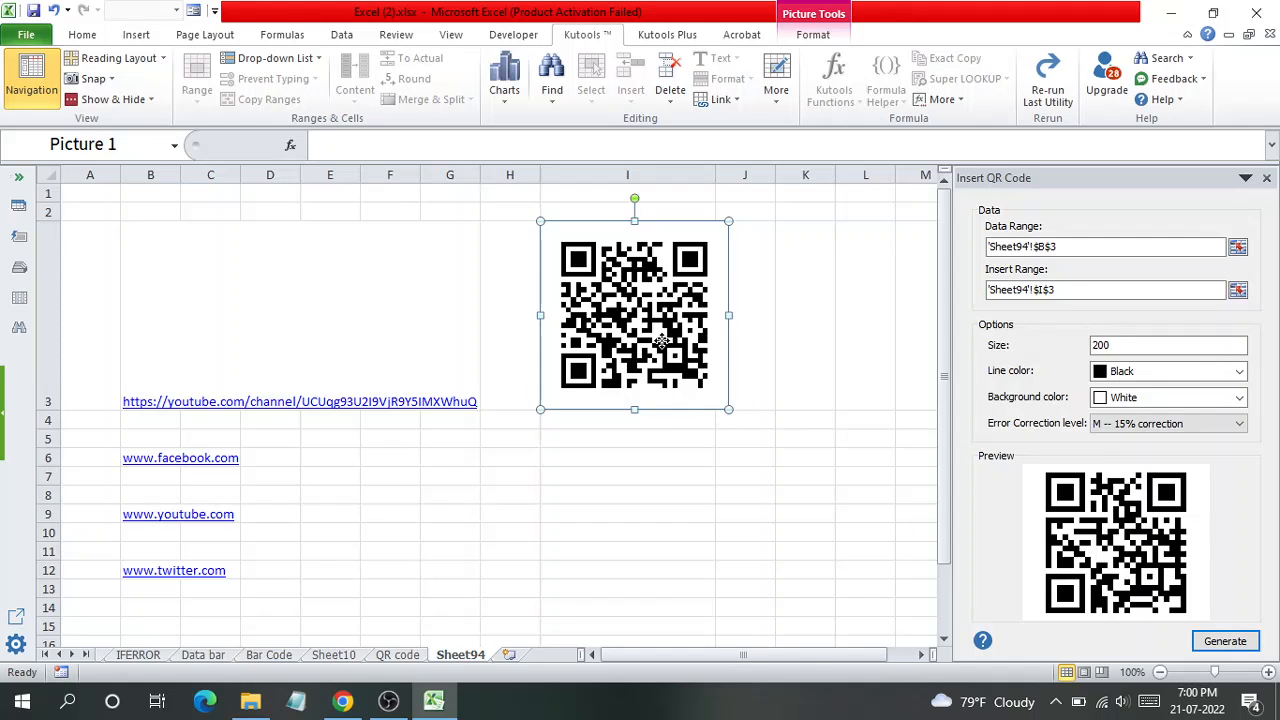
Shrink the generated QR code picture and reposition it near the middle of cell I3.
{"action": "left_click_drag", "start_coordinate": [662, 341], "coordinate": [621, 352]}
{"action": "left_click_drag", "start_coordinate": [714, 408], "coordinate": [617, 334]}
{"action": "left_click_drag", "start_coordinate": [707, 372], "coordinate": [692, 362]}
{"action": "left_click_drag", "start_coordinate": [610, 342], "coordinate": [617, 363]}
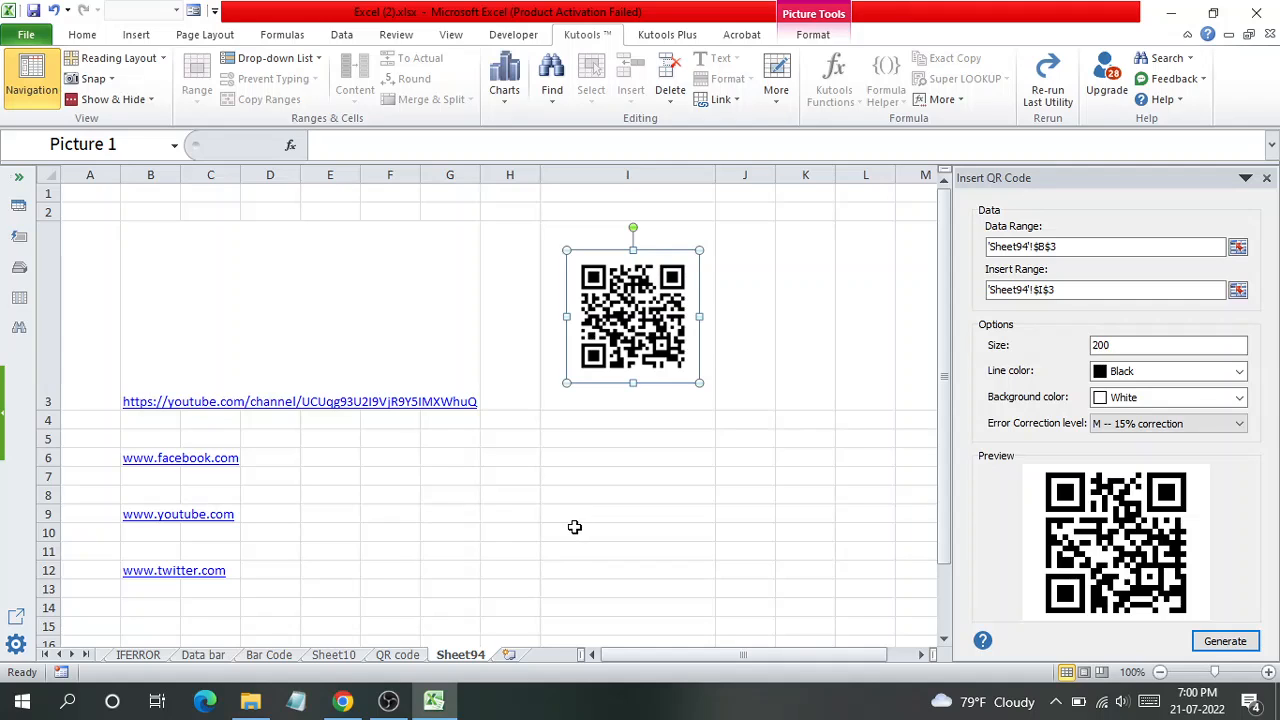
{"action": "scroll", "coordinate": [582, 465], "scroll_direction": "down", "scroll_amount": 2}
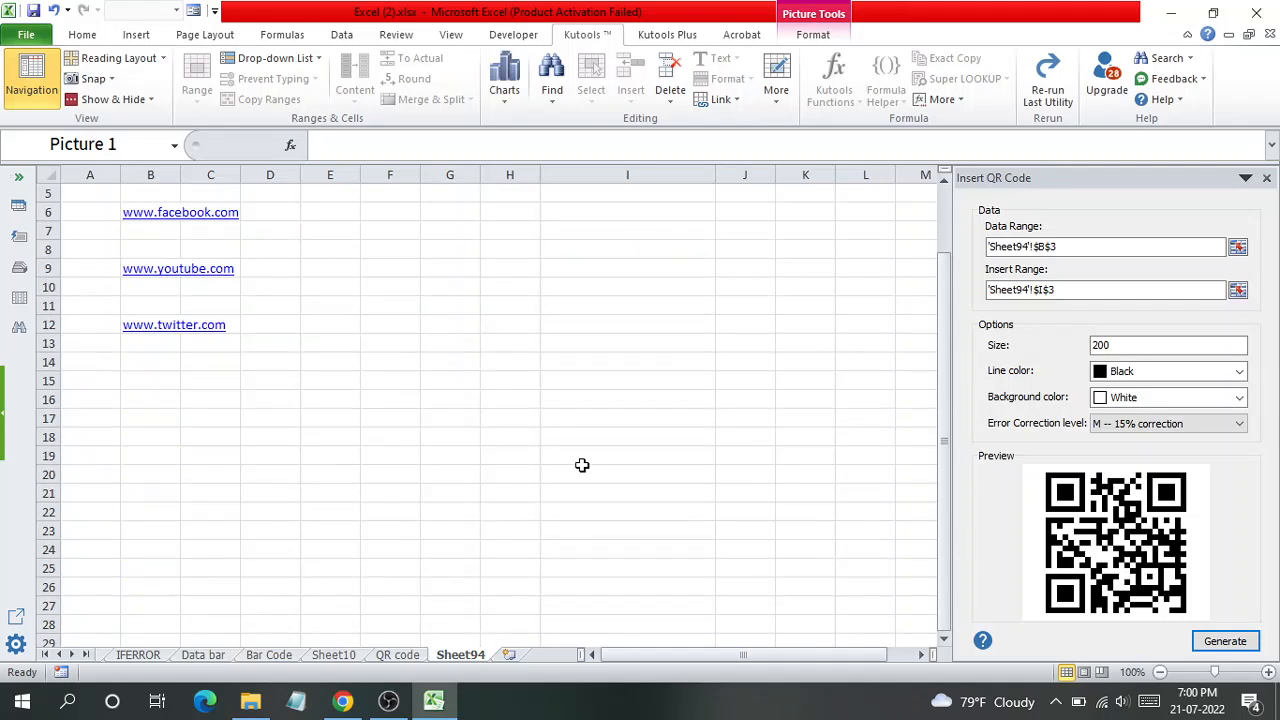
{"action": "scroll", "coordinate": [582, 465], "scroll_direction": "up", "scroll_amount": 2}
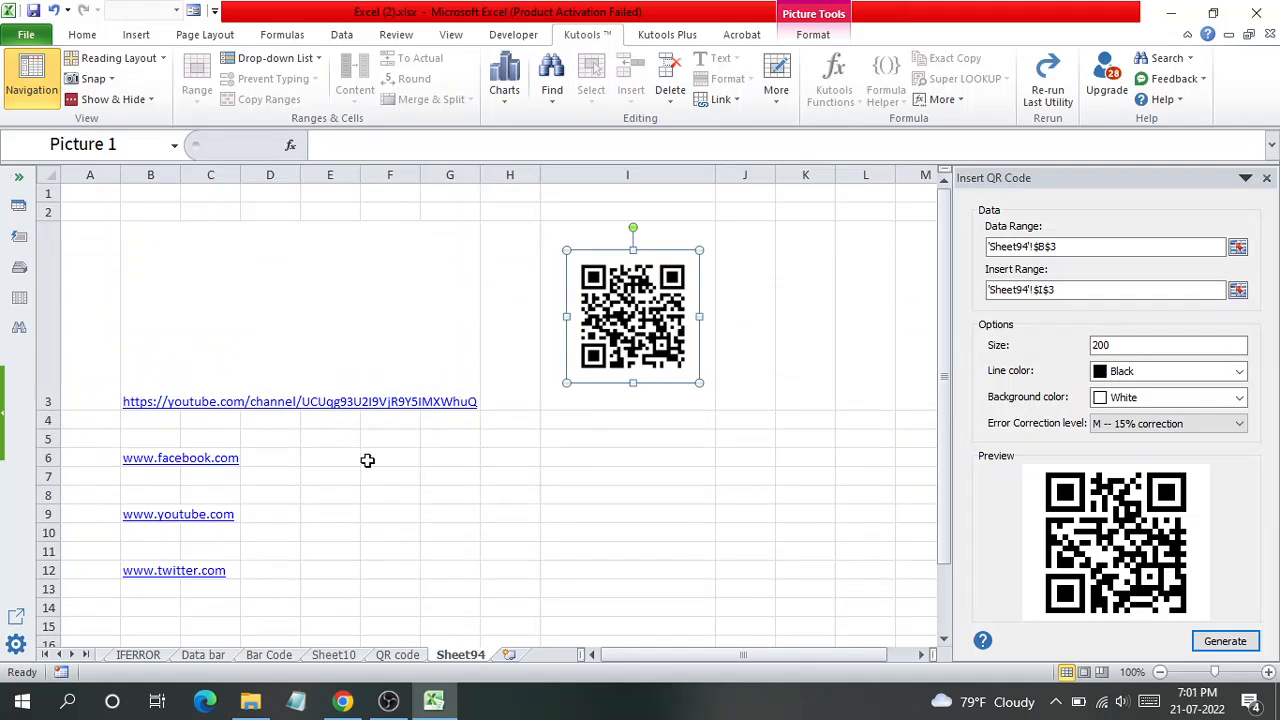
{"action": "left_click", "coordinate": [587, 467]}
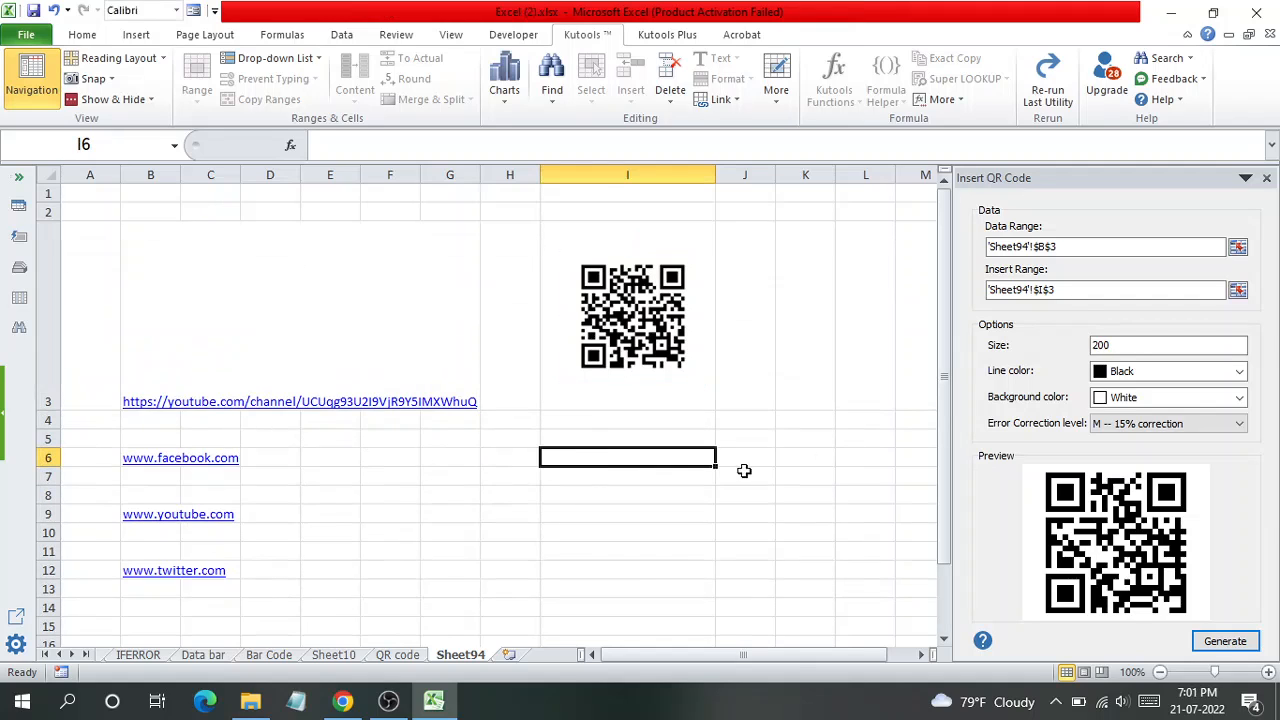
{"action": "left_click", "coordinate": [405, 472]}
{"action": "left_click", "coordinate": [870, 287]}
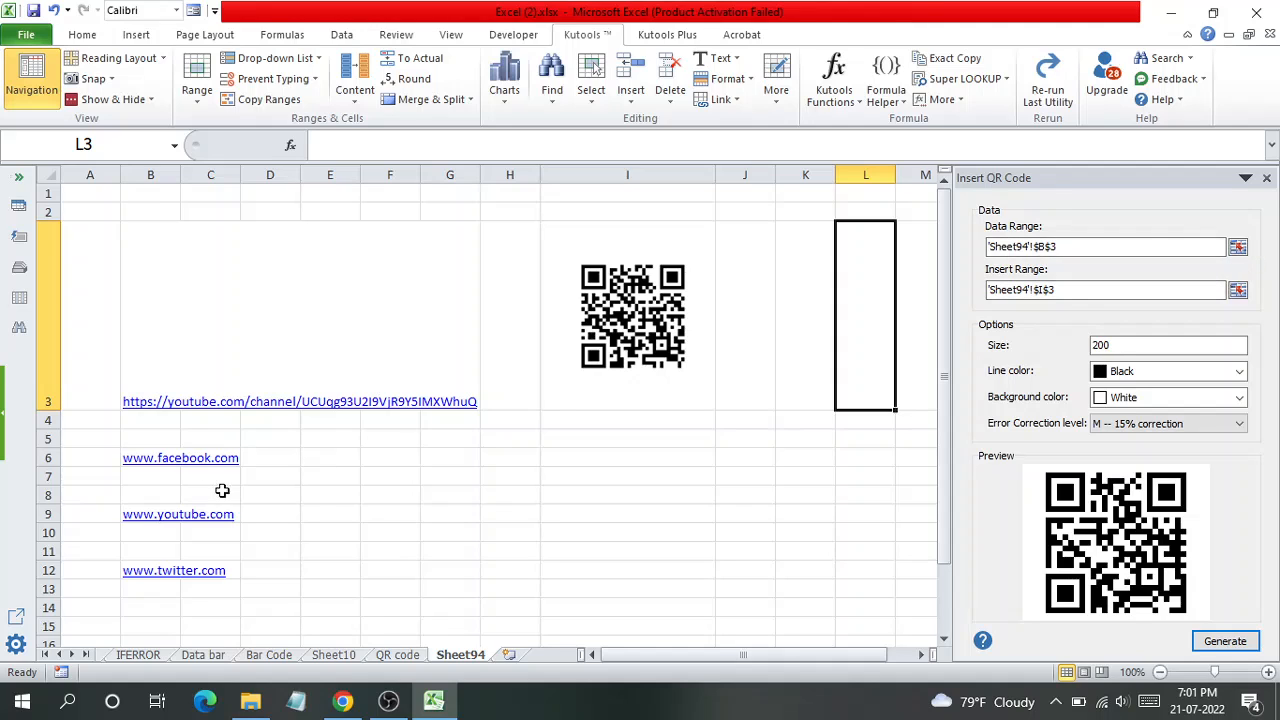
{"action": "left_click", "coordinate": [1238, 248]}
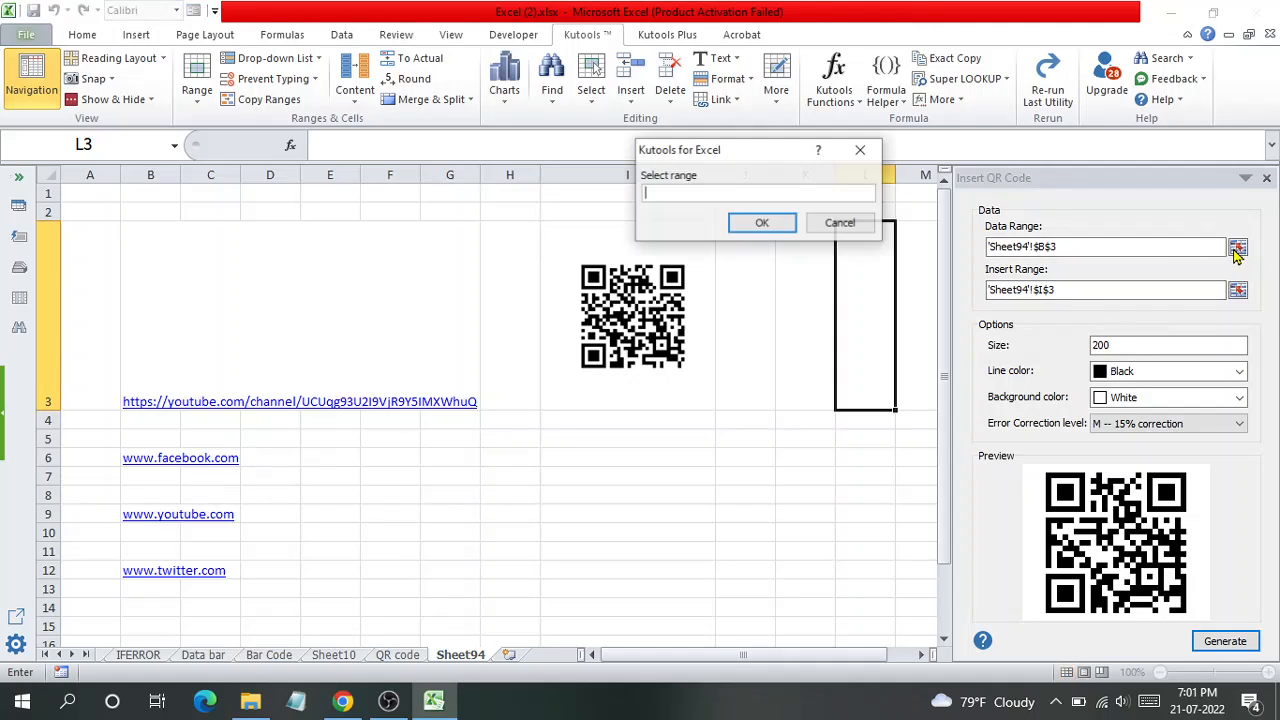
{"action": "left_click", "coordinate": [150, 462]}
{"action": "left_click", "coordinate": [762, 224]}
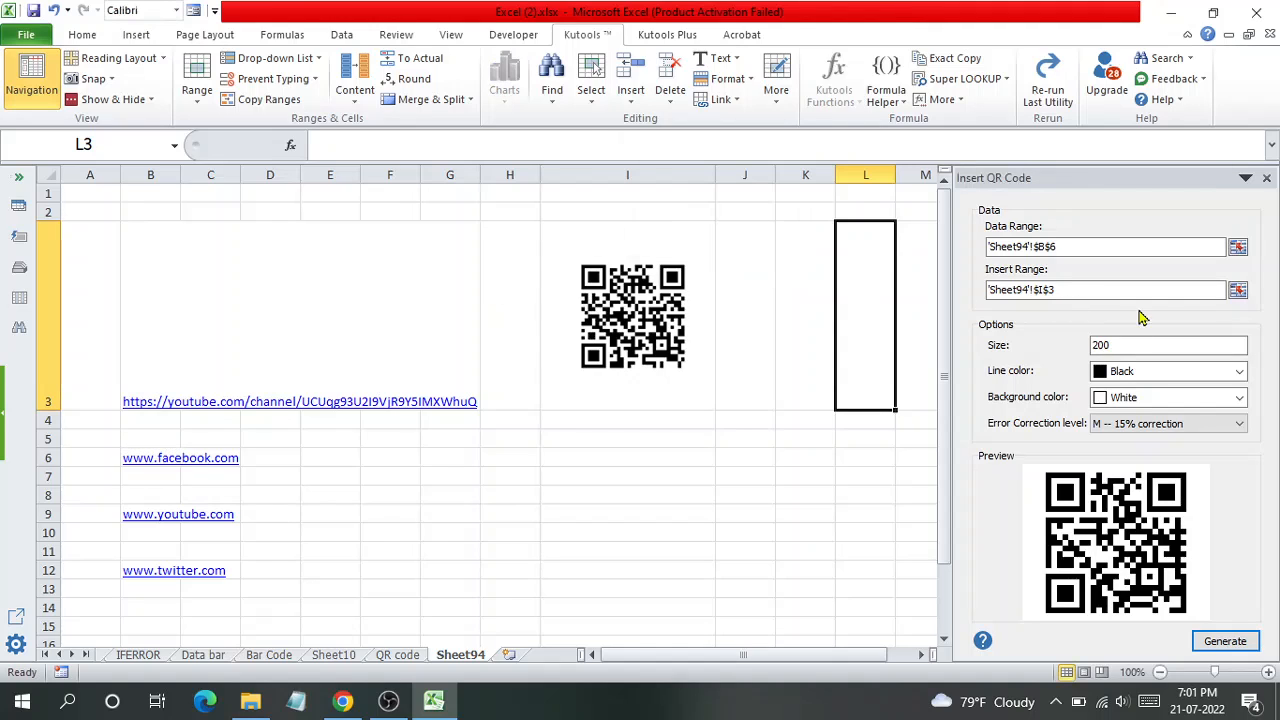
{"action": "left_click", "coordinate": [1238, 290]}
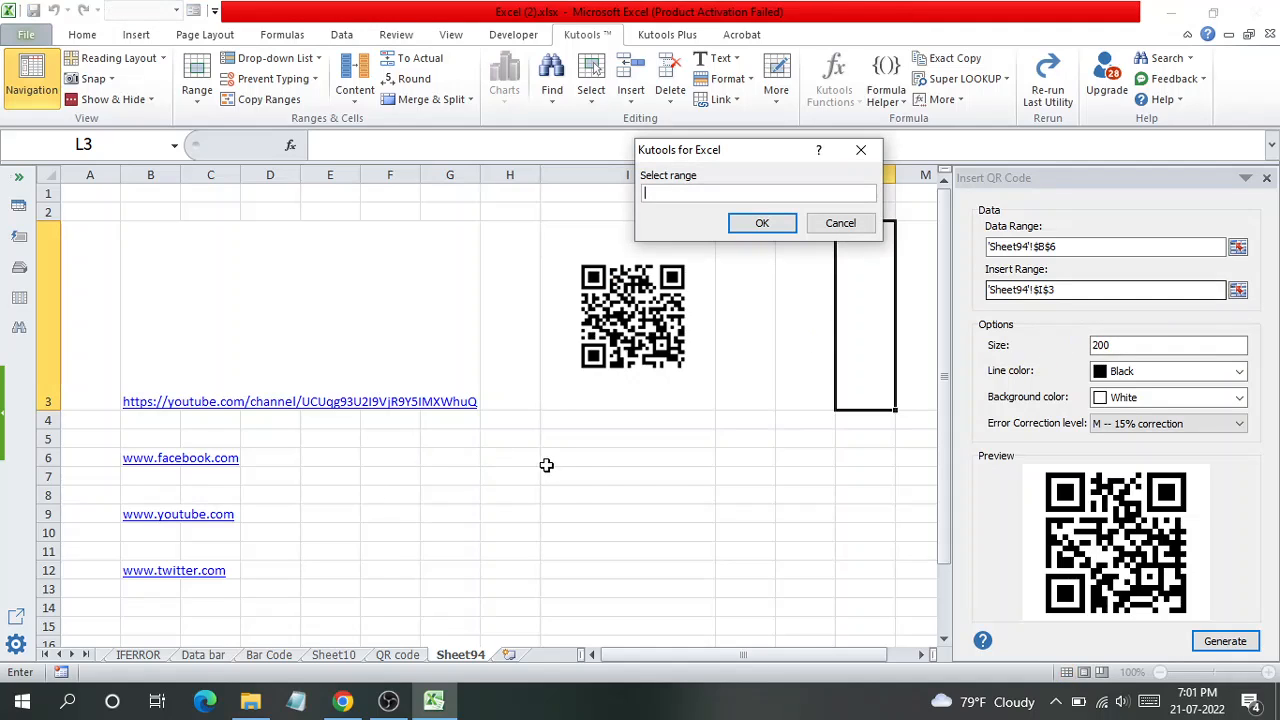
{"action": "left_click", "coordinate": [602, 461]}
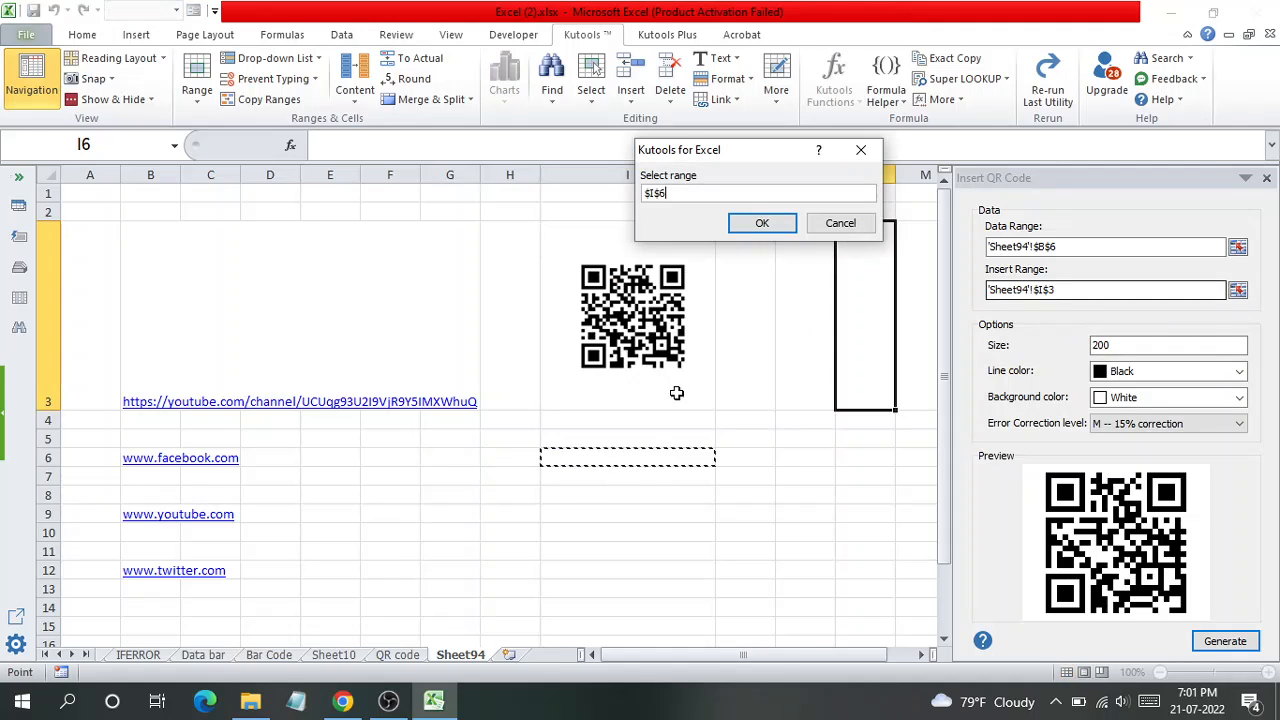
{"action": "left_click", "coordinate": [777, 224]}
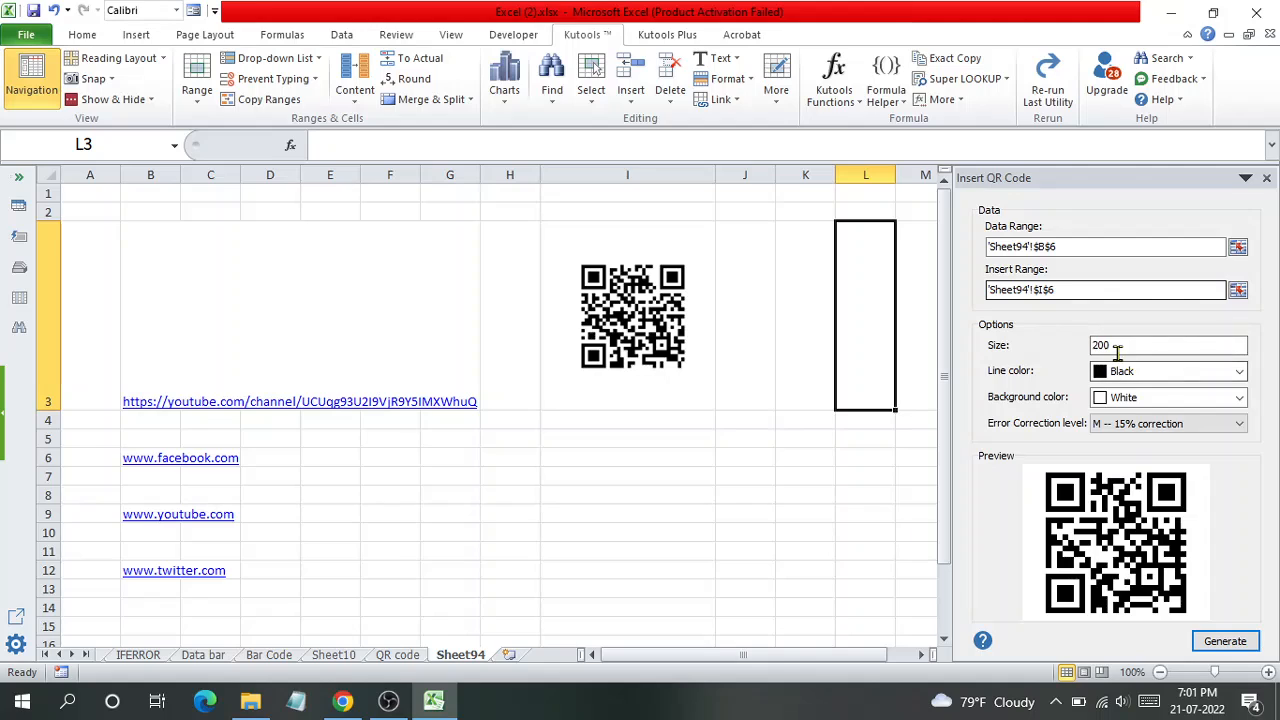
{"action": "left_click_drag", "start_coordinate": [1126, 346], "coordinate": [1085, 352]}
{"action": "type", "text": "100"}
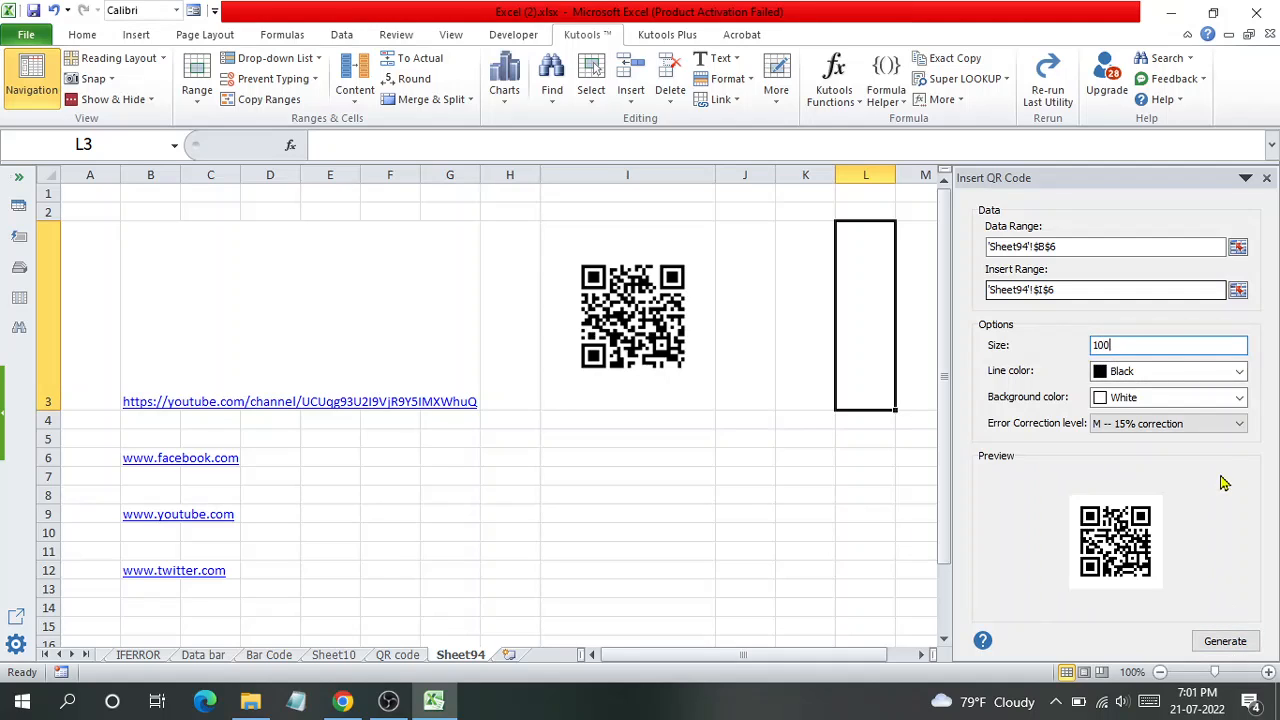
{"action": "left_click", "coordinate": [1238, 371]}
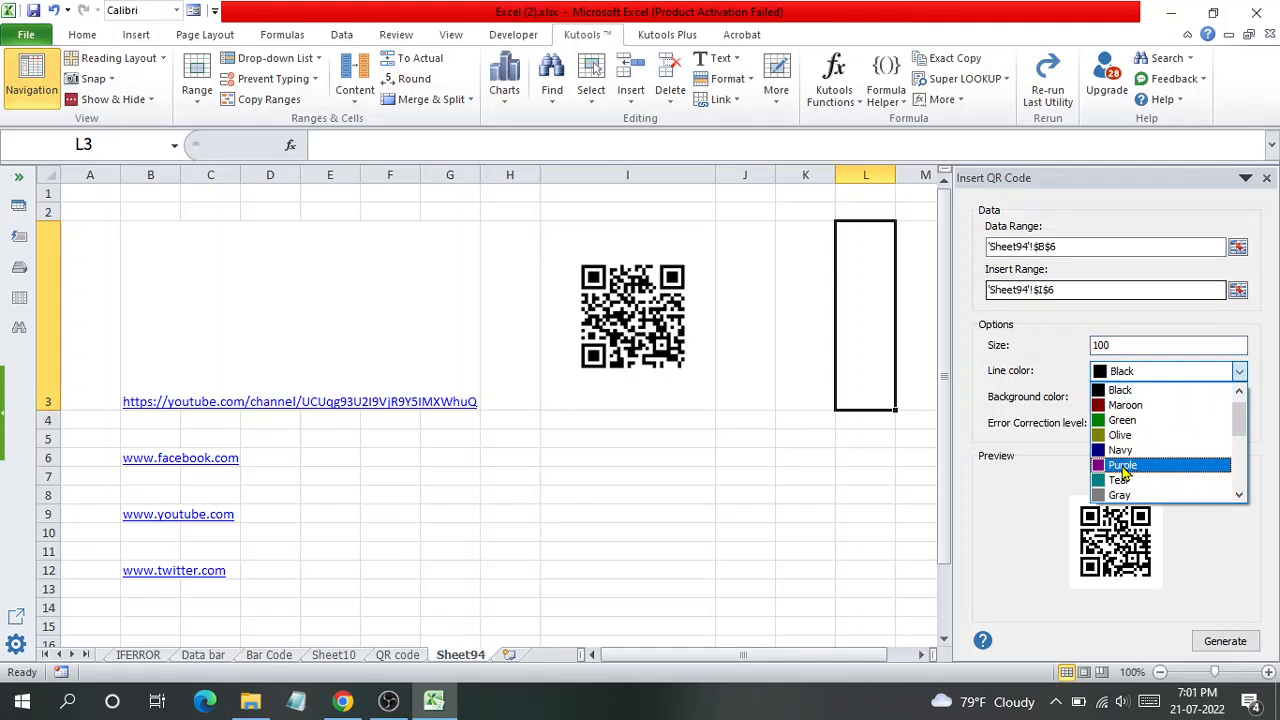
{"action": "scroll", "coordinate": [1122, 470], "scroll_direction": "down", "scroll_amount": 3}
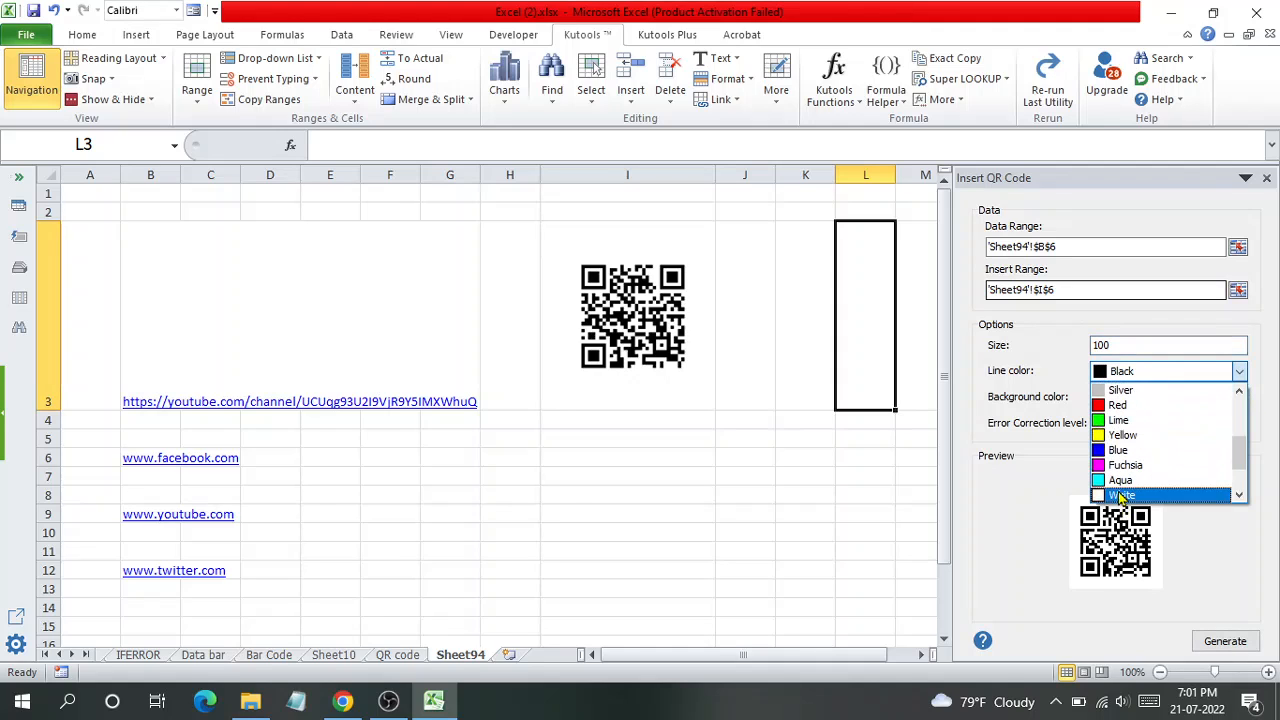
{"action": "left_click", "coordinate": [1122, 450]}
{"action": "left_click", "coordinate": [1222, 640]}
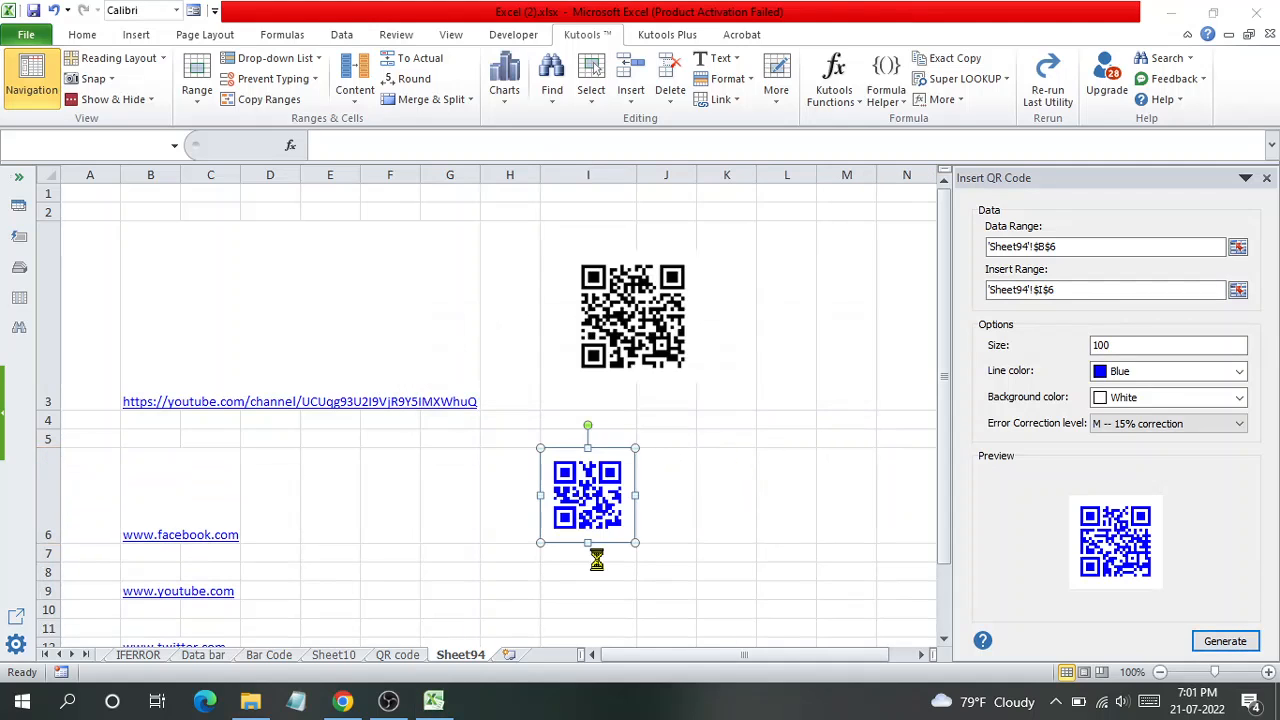
{"action": "left_click", "coordinate": [709, 414]}
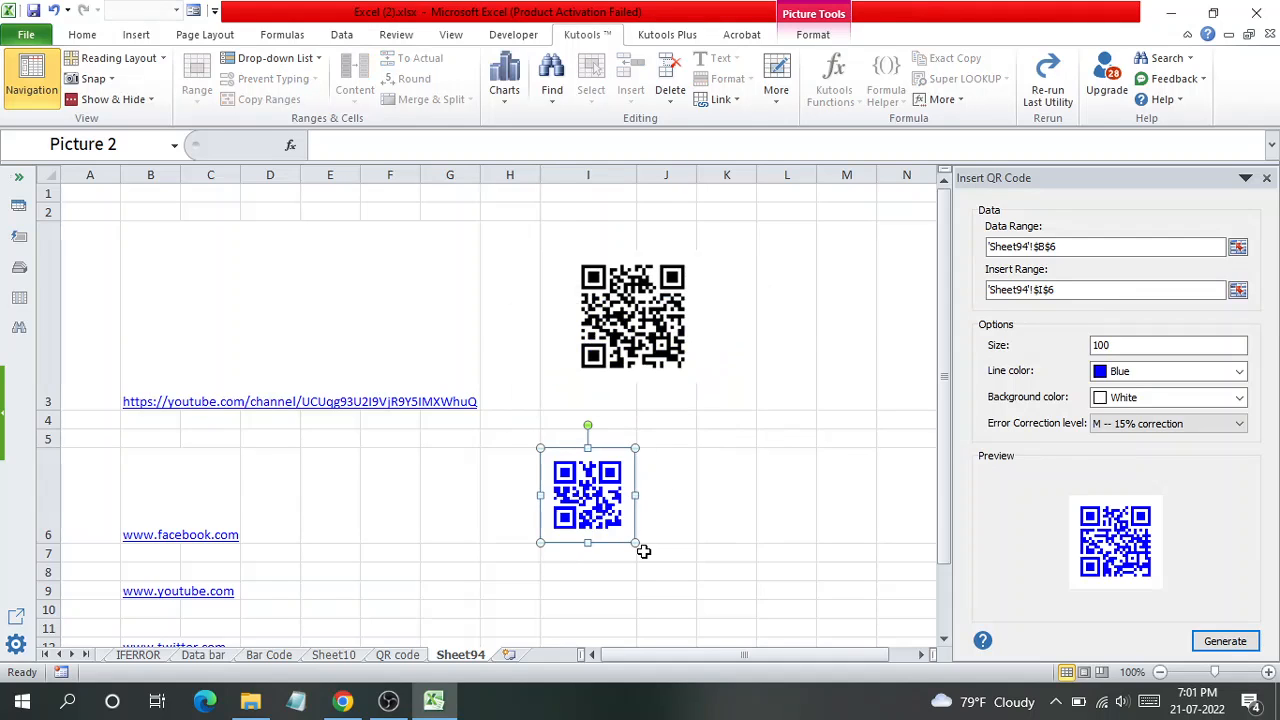
{"action": "scroll", "coordinate": [643, 551], "scroll_direction": "down", "scroll_amount": 2}
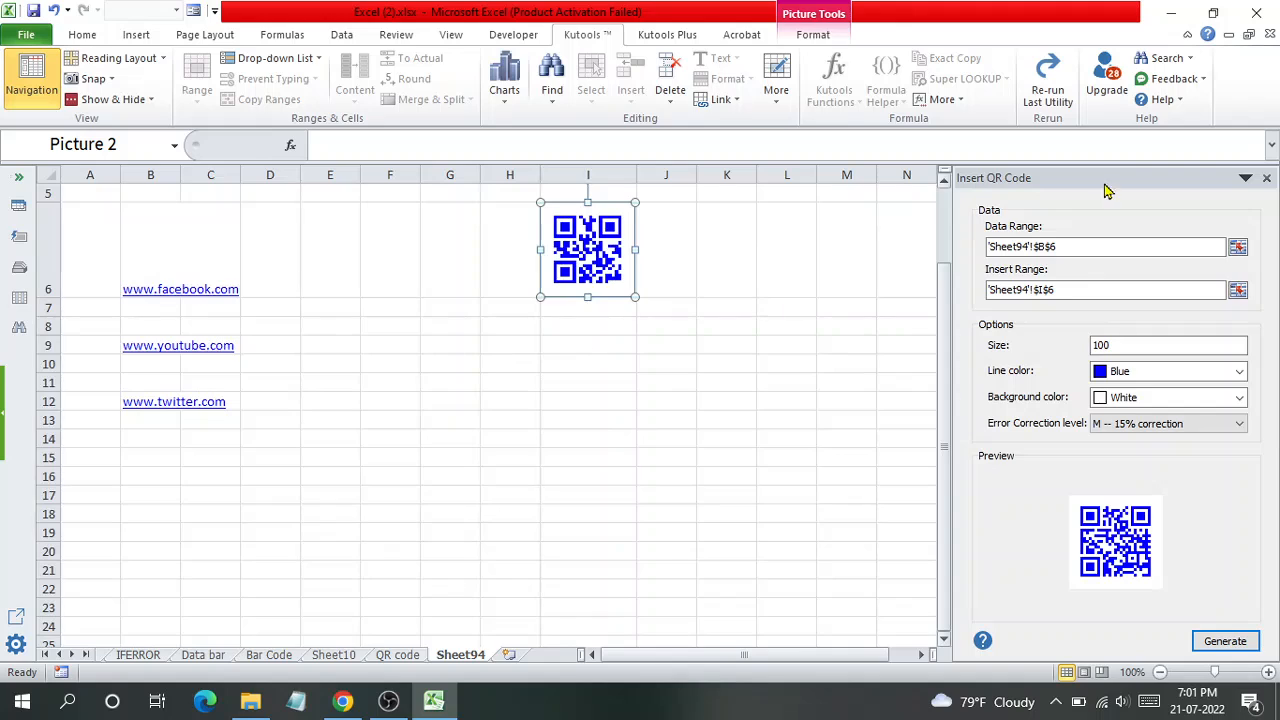
{"action": "left_click", "coordinate": [1237, 247]}
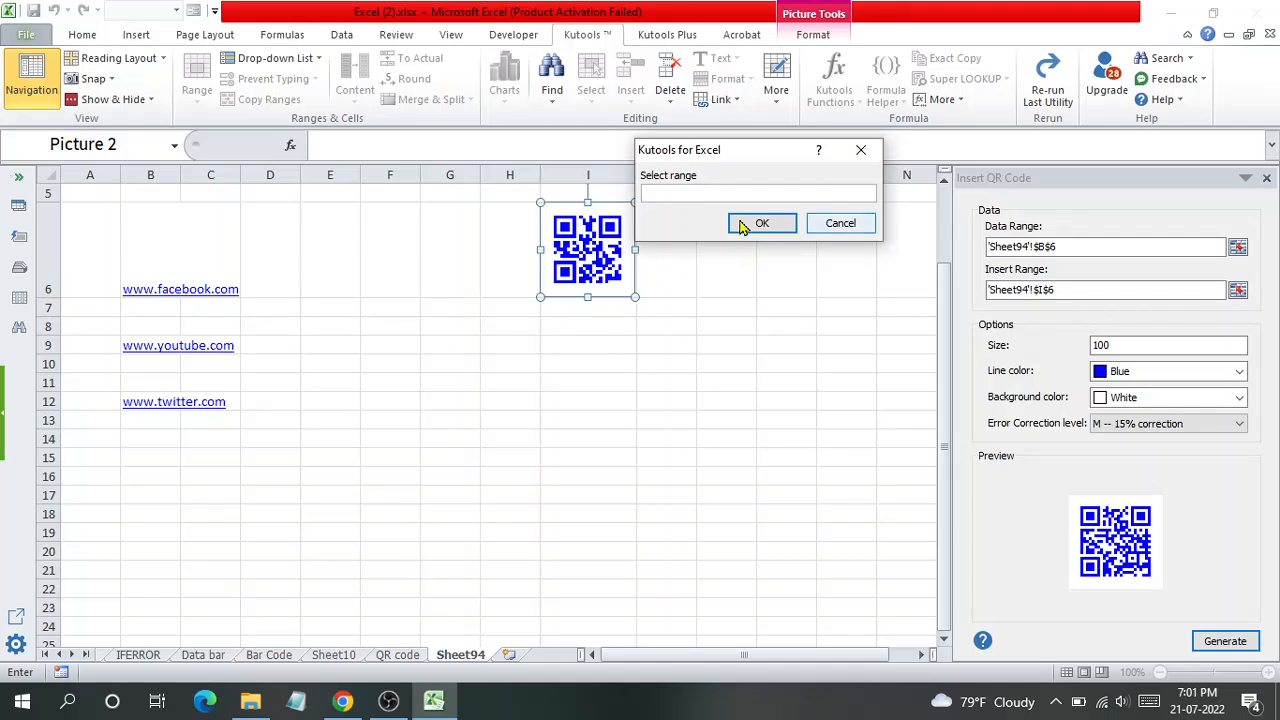
{"action": "left_click", "coordinate": [143, 350]}
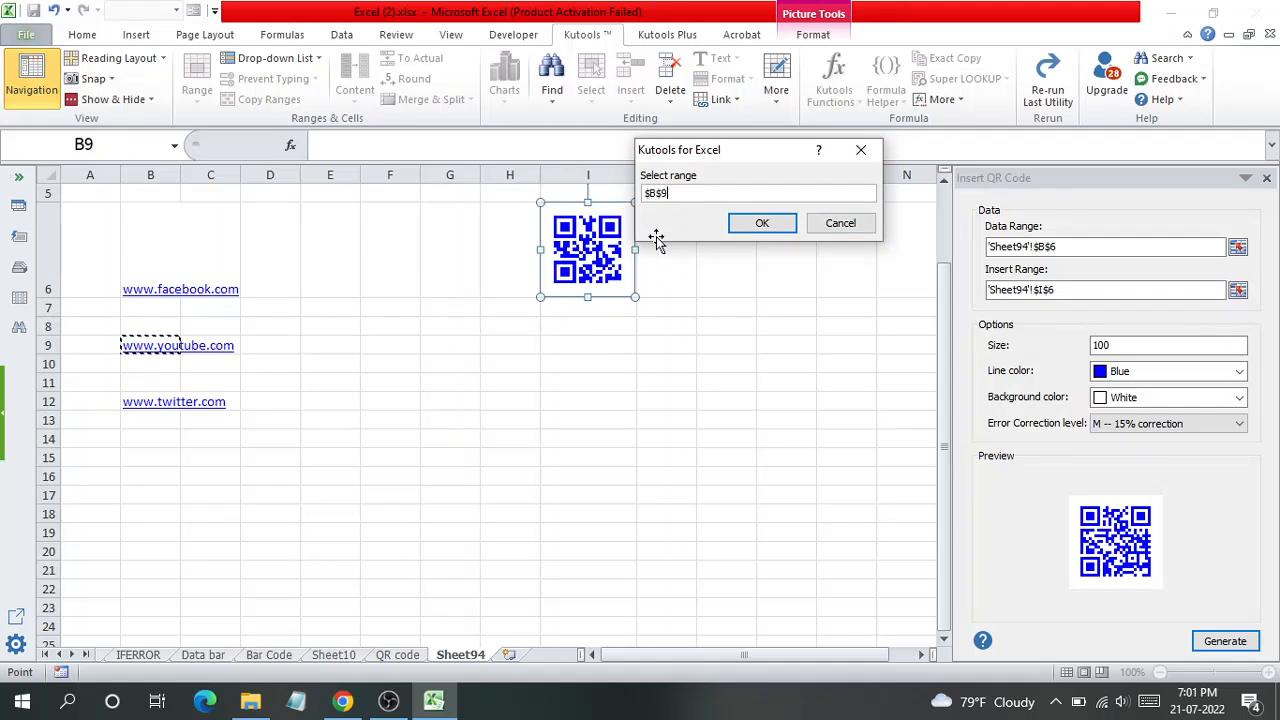
{"action": "left_click", "coordinate": [765, 225]}
{"action": "left_click", "coordinate": [1238, 290]}
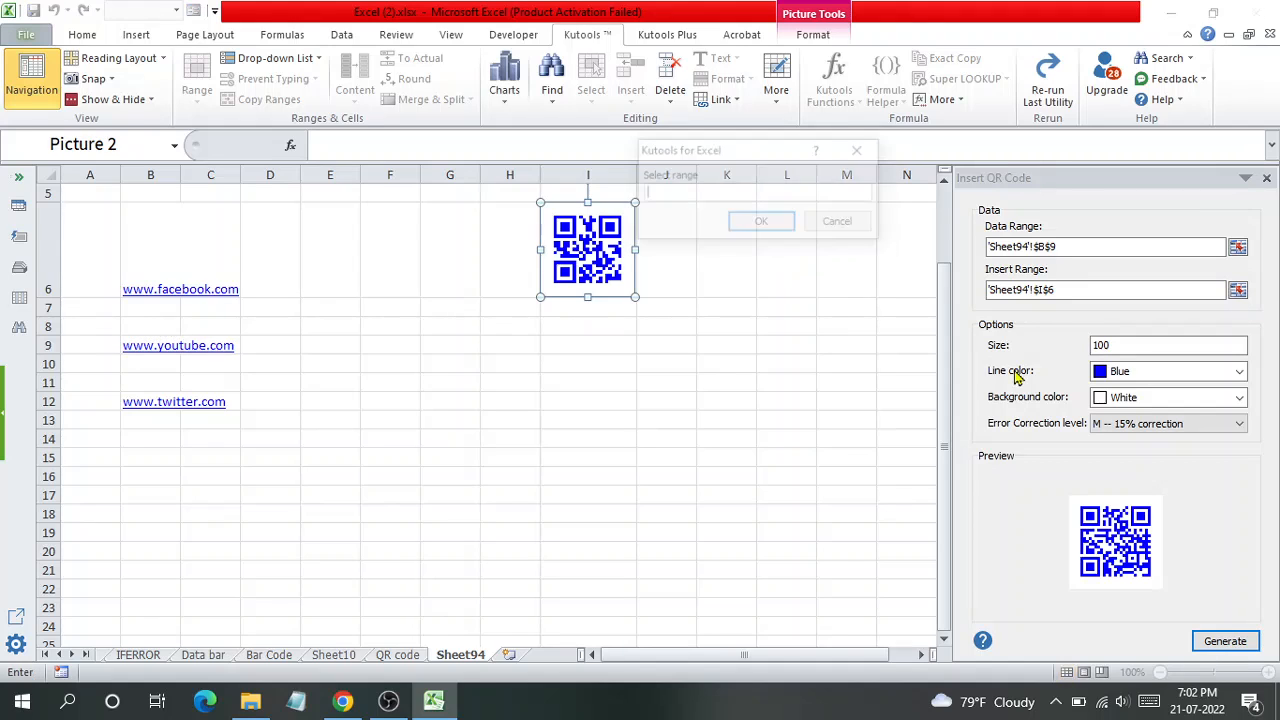
{"action": "left_click", "coordinate": [582, 349]}
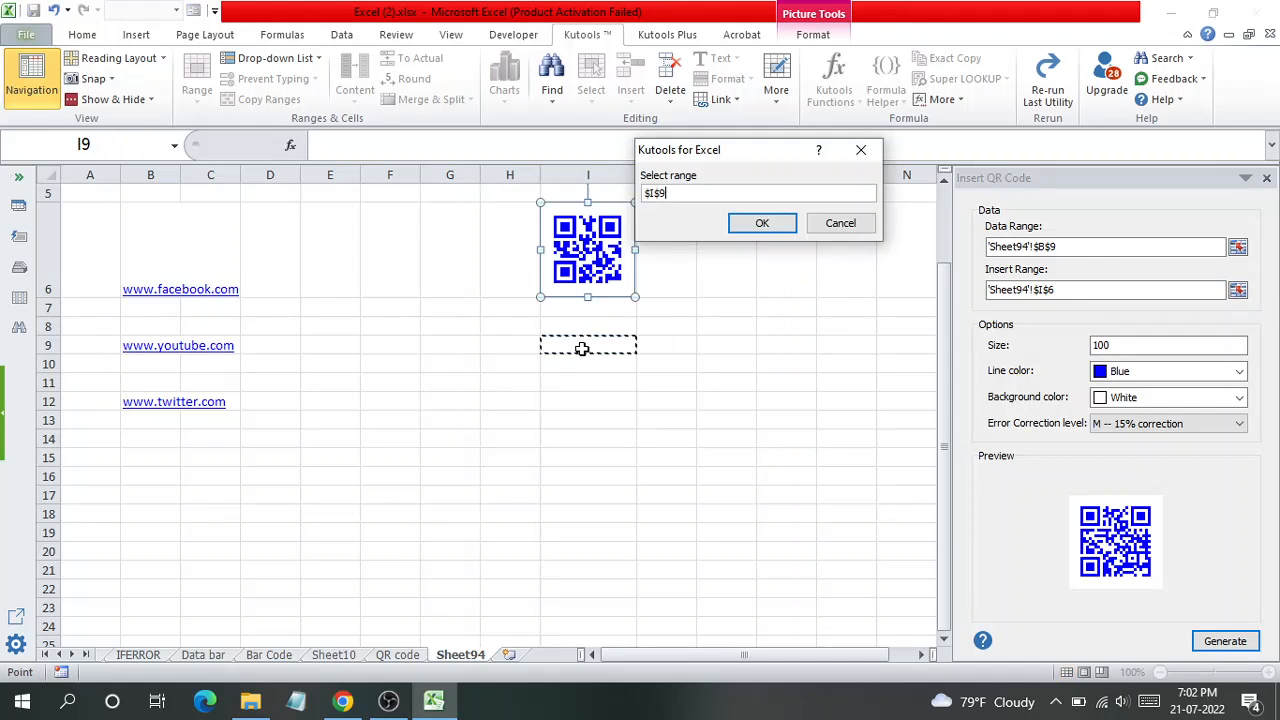
{"action": "left_click", "coordinate": [790, 223]}
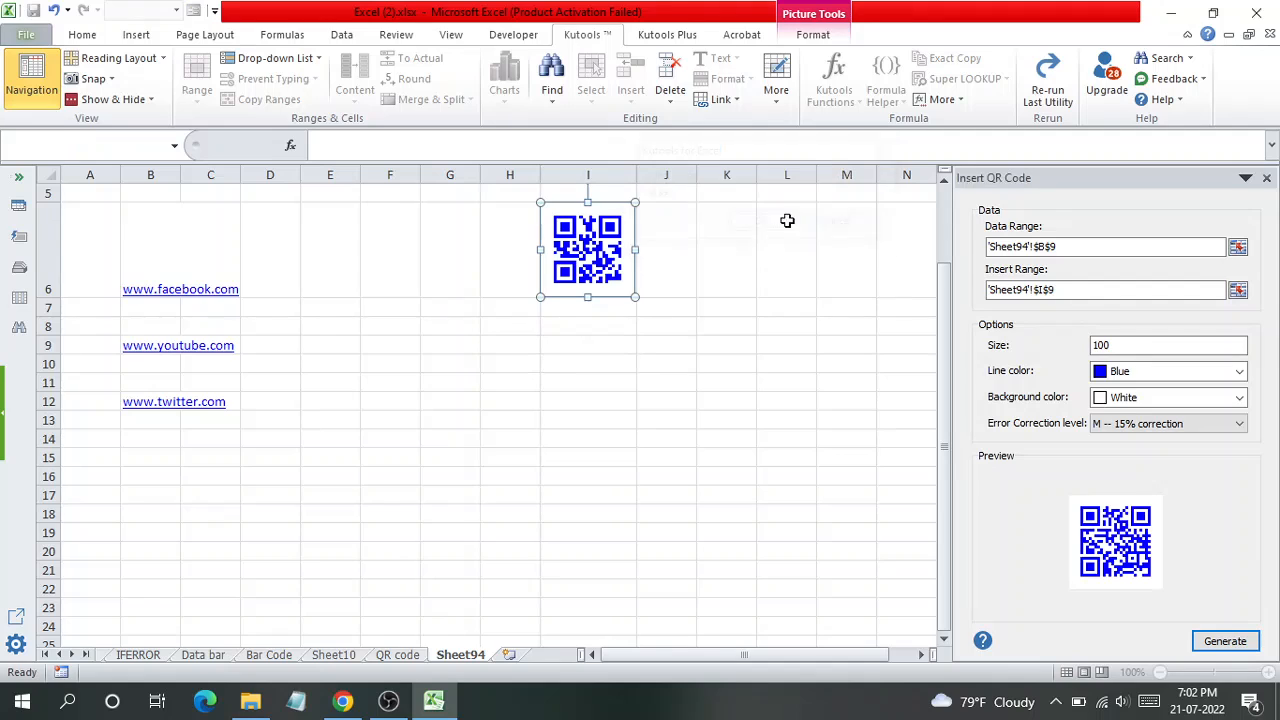
{"action": "left_click", "coordinate": [1240, 371]}
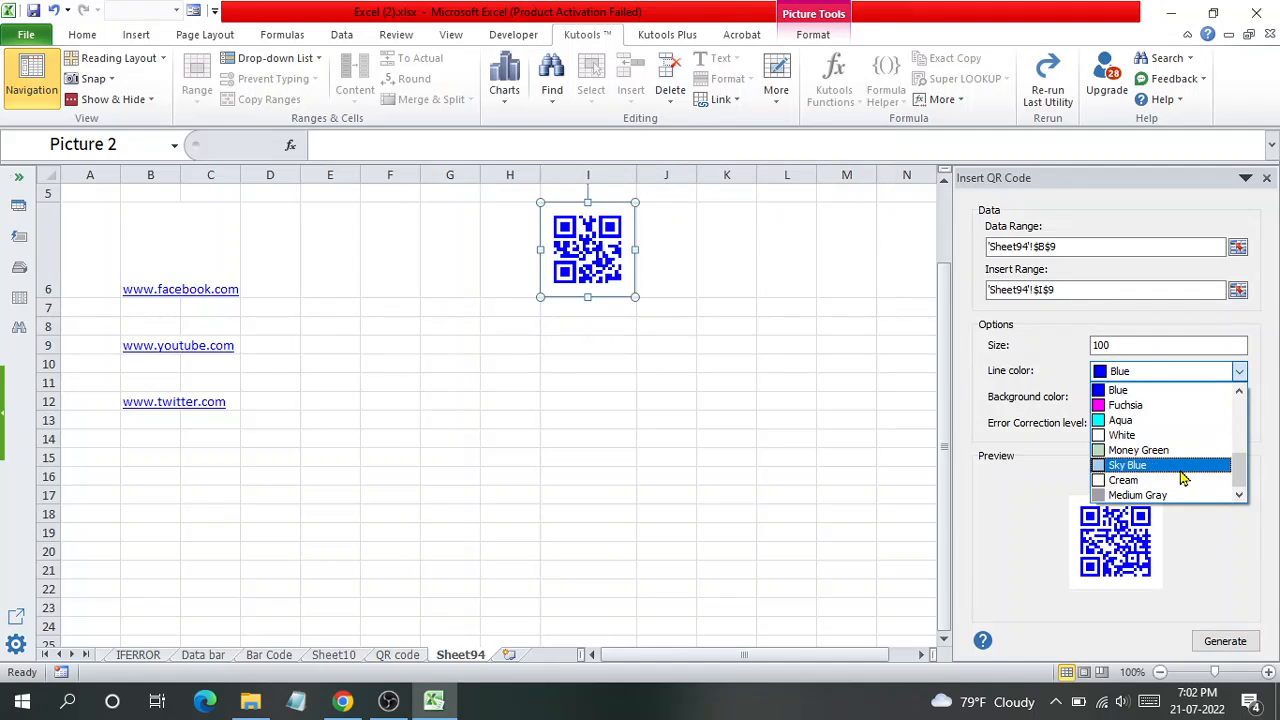
{"action": "scroll", "coordinate": [1160, 465], "scroll_direction": "up", "scroll_amount": 4}
{"action": "scroll", "coordinate": [1137, 452], "scroll_direction": "down", "scroll_amount": 1}
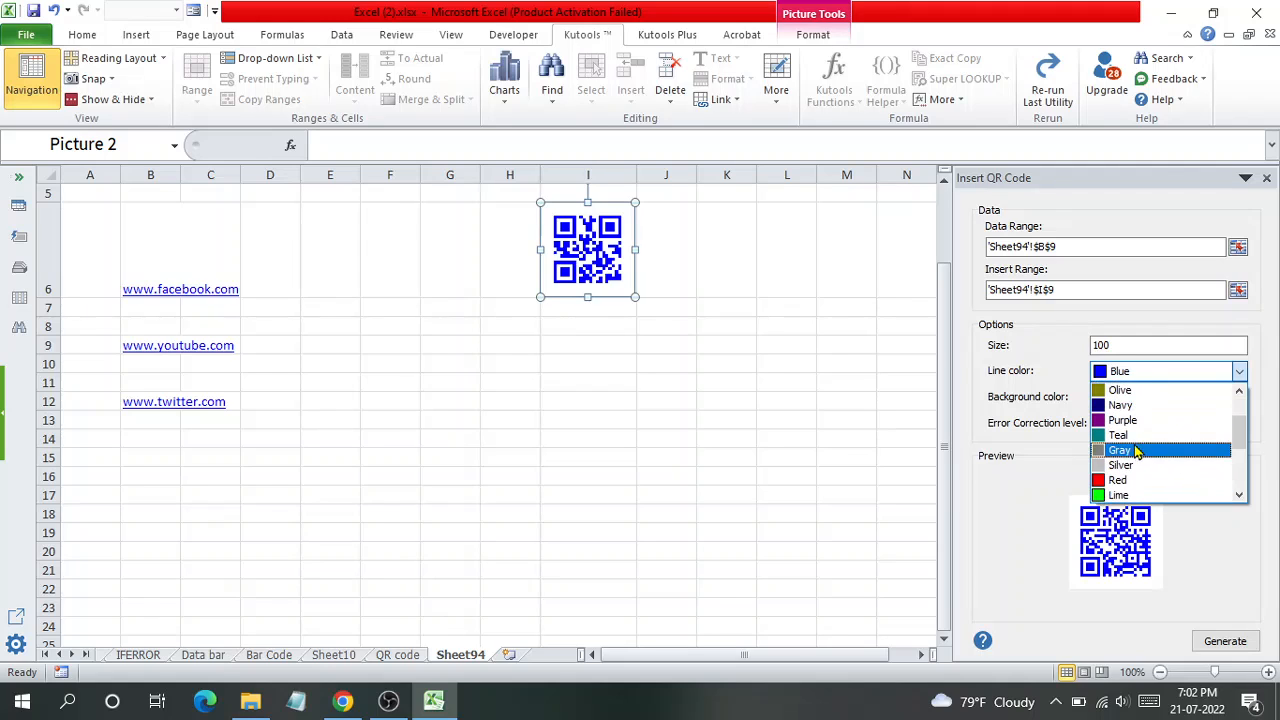
{"action": "left_click", "coordinate": [1125, 480]}
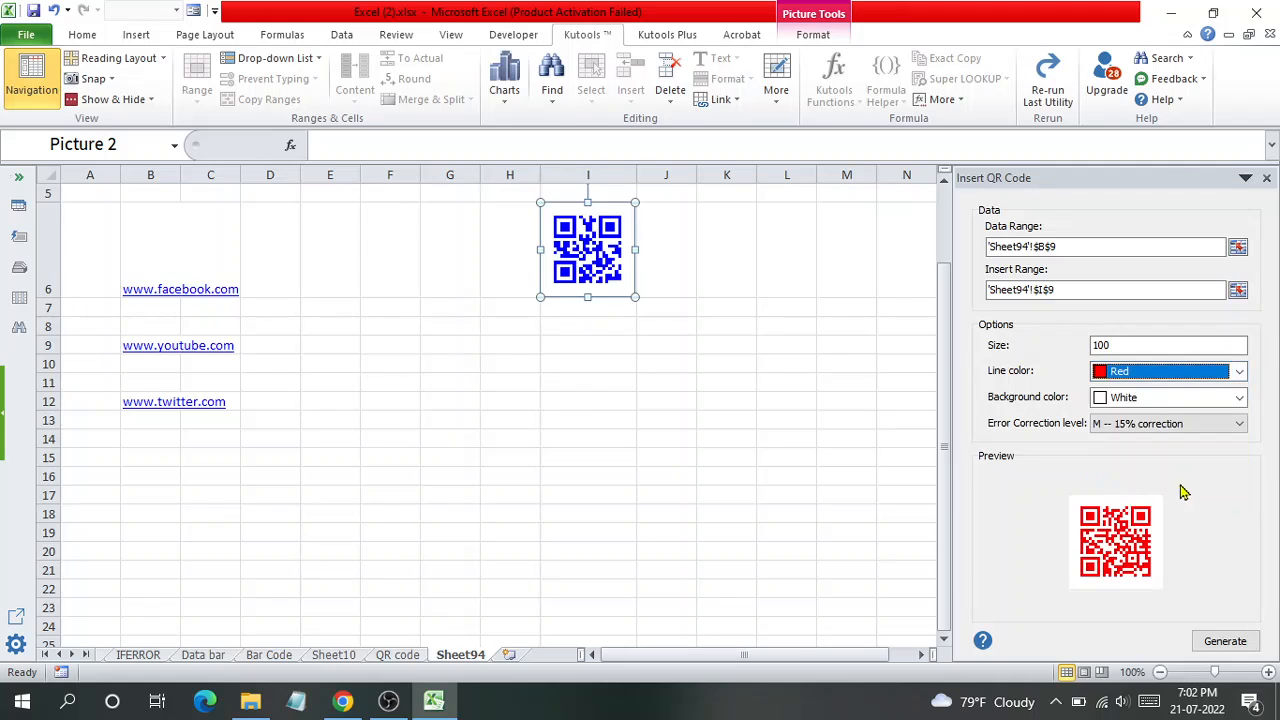
{"action": "left_click", "coordinate": [1226, 641]}
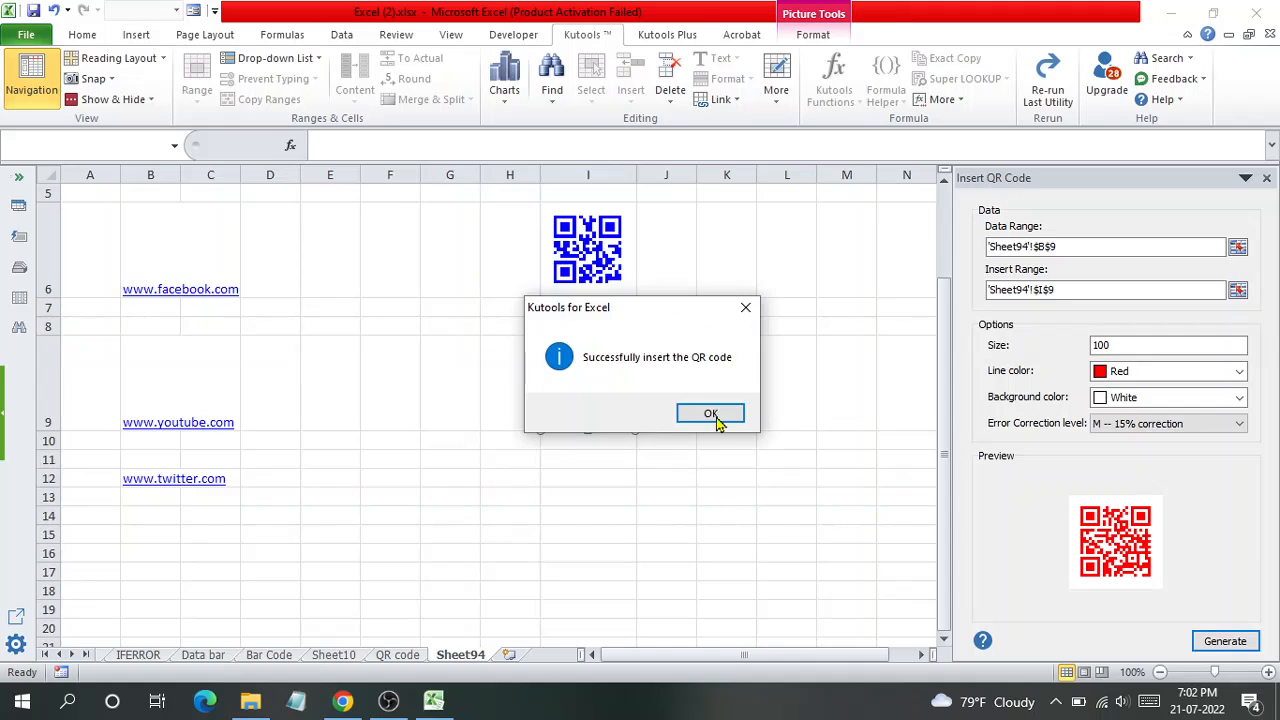
{"action": "left_click", "coordinate": [711, 413]}
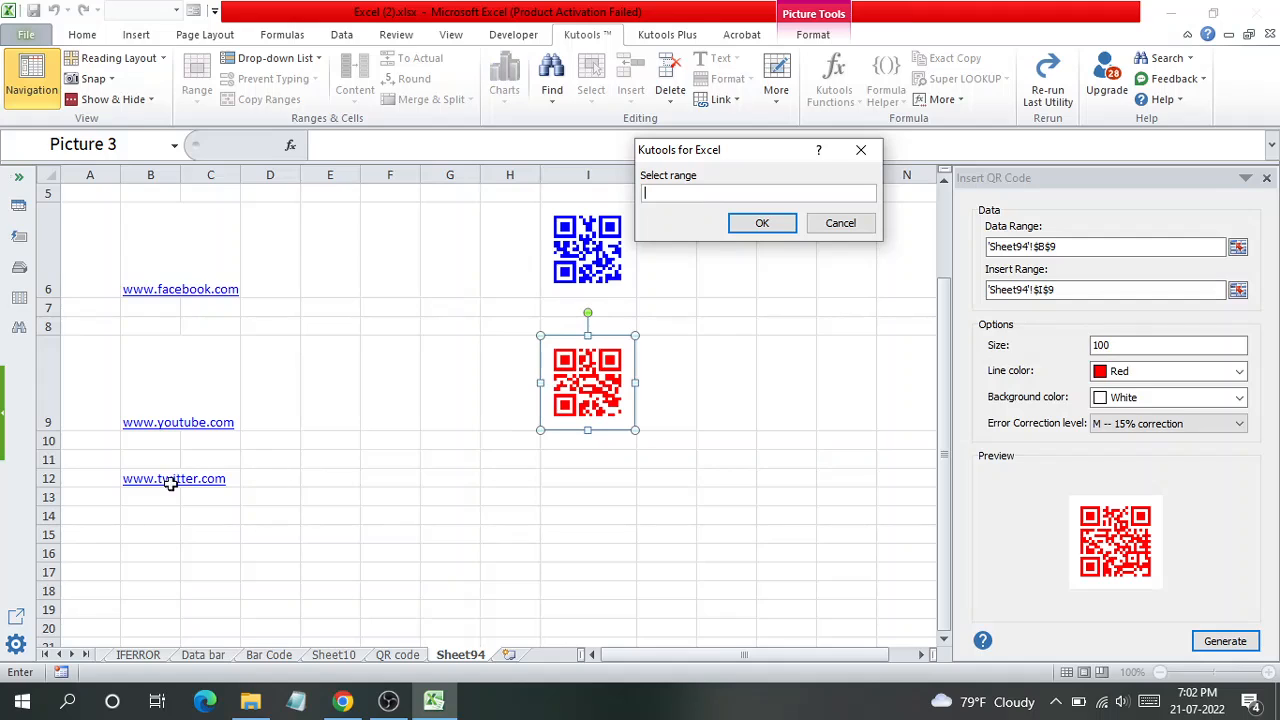
{"action": "left_click", "coordinate": [137, 479]}
{"action": "left_click", "coordinate": [771, 224]}
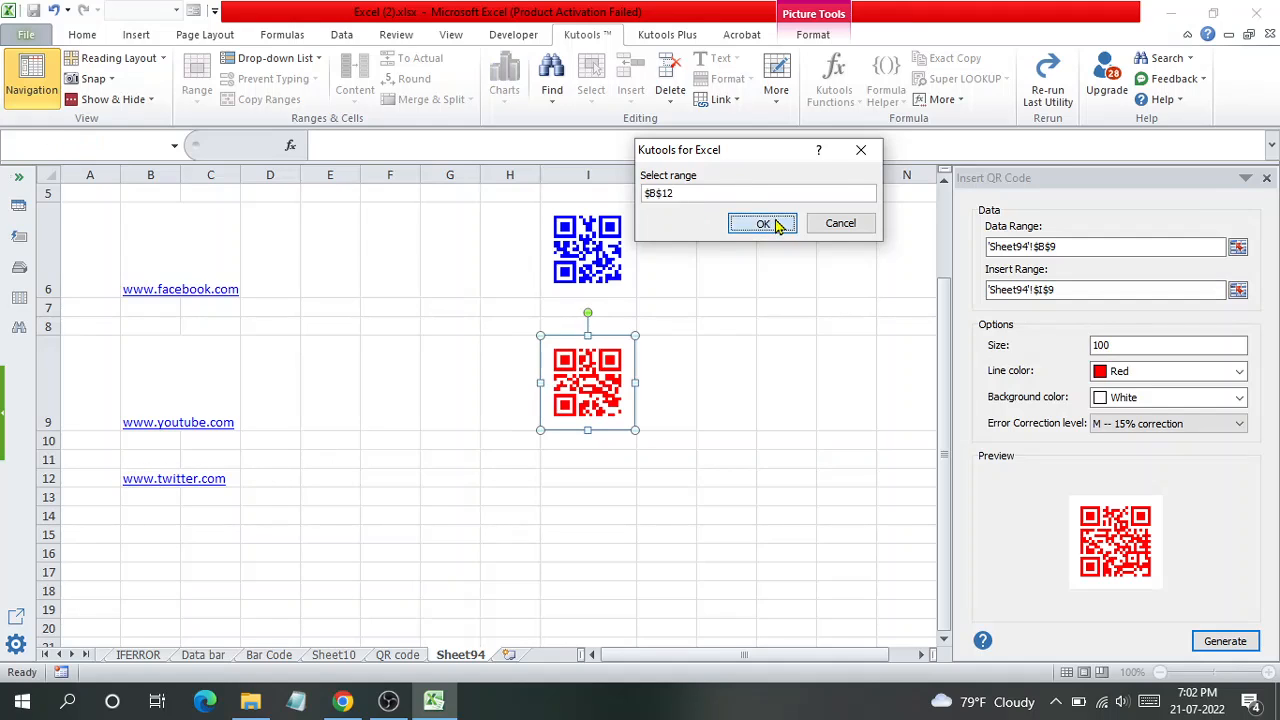
{"action": "left_click", "coordinate": [1237, 291]}
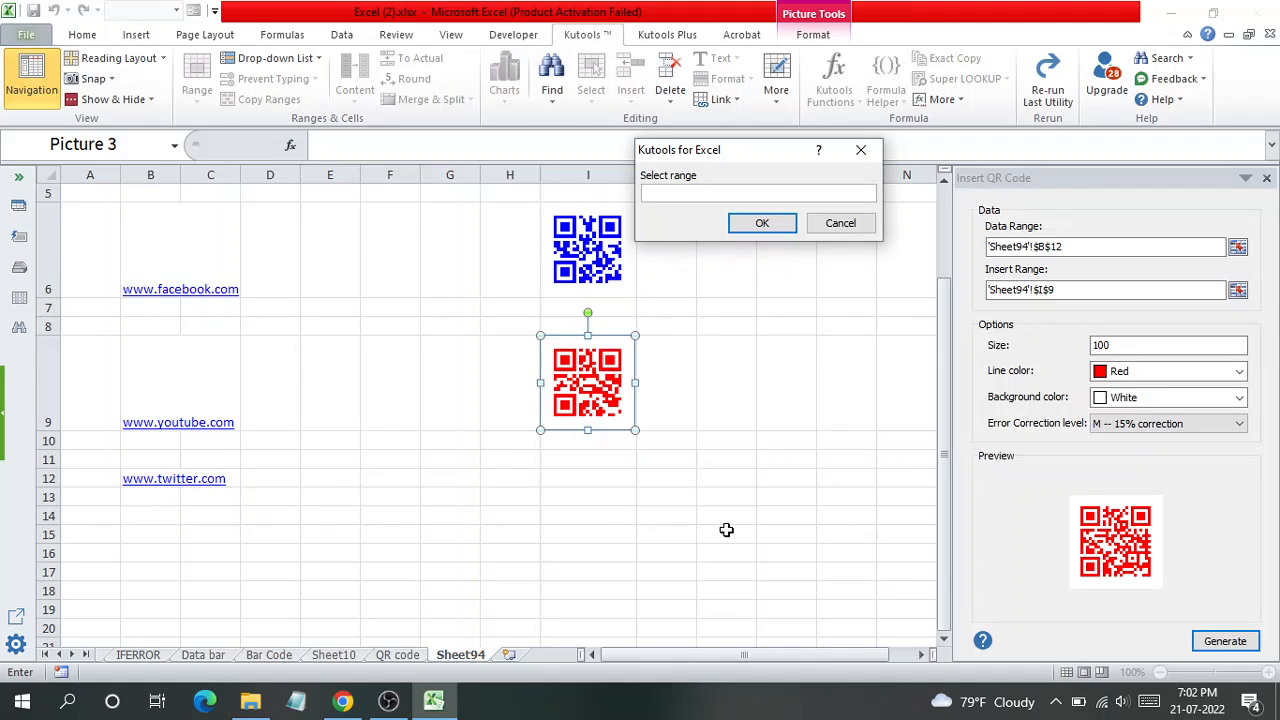
{"action": "left_click", "coordinate": [590, 479]}
{"action": "left_click", "coordinate": [762, 223]}
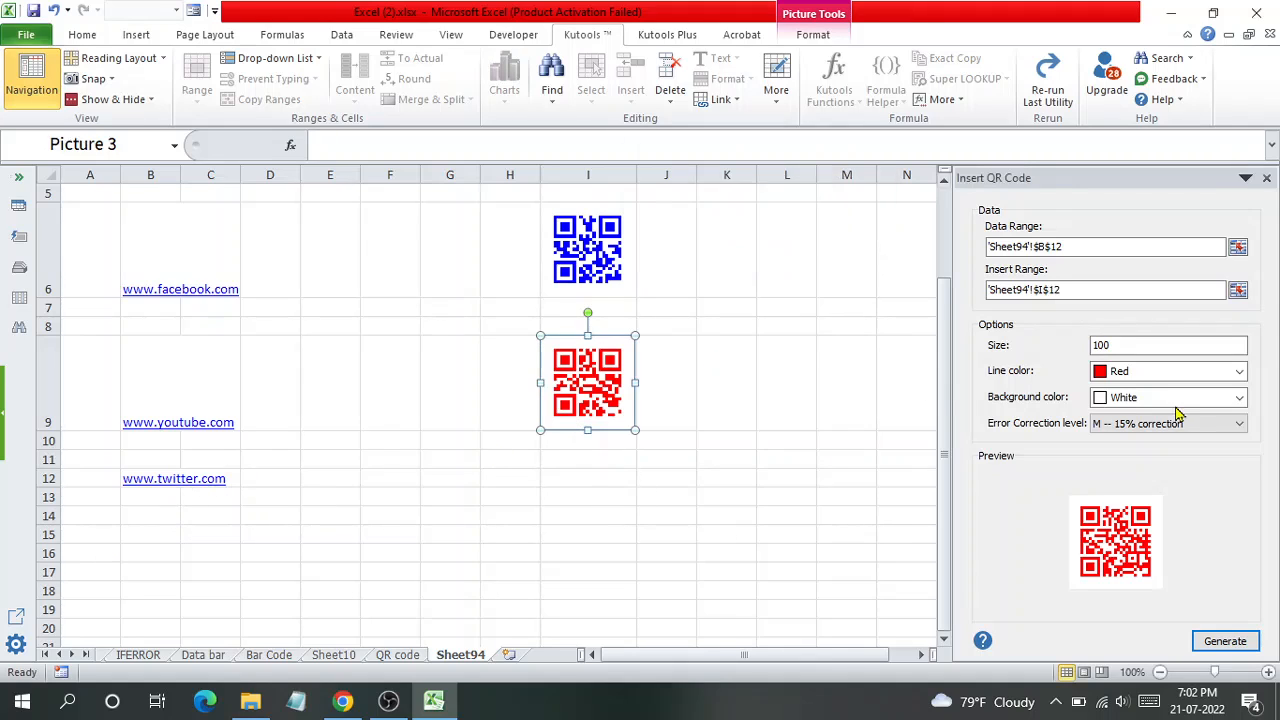
{"action": "left_click", "coordinate": [1243, 375]}
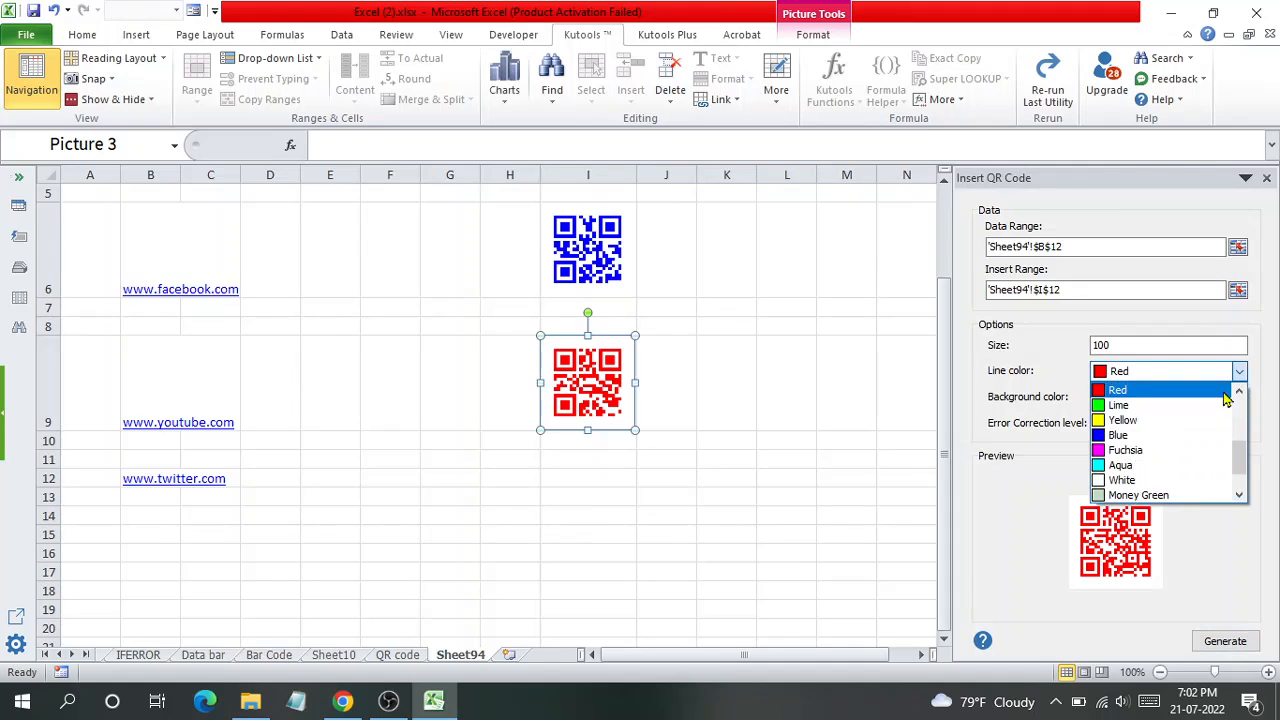
{"action": "left_click", "coordinate": [1103, 468]}
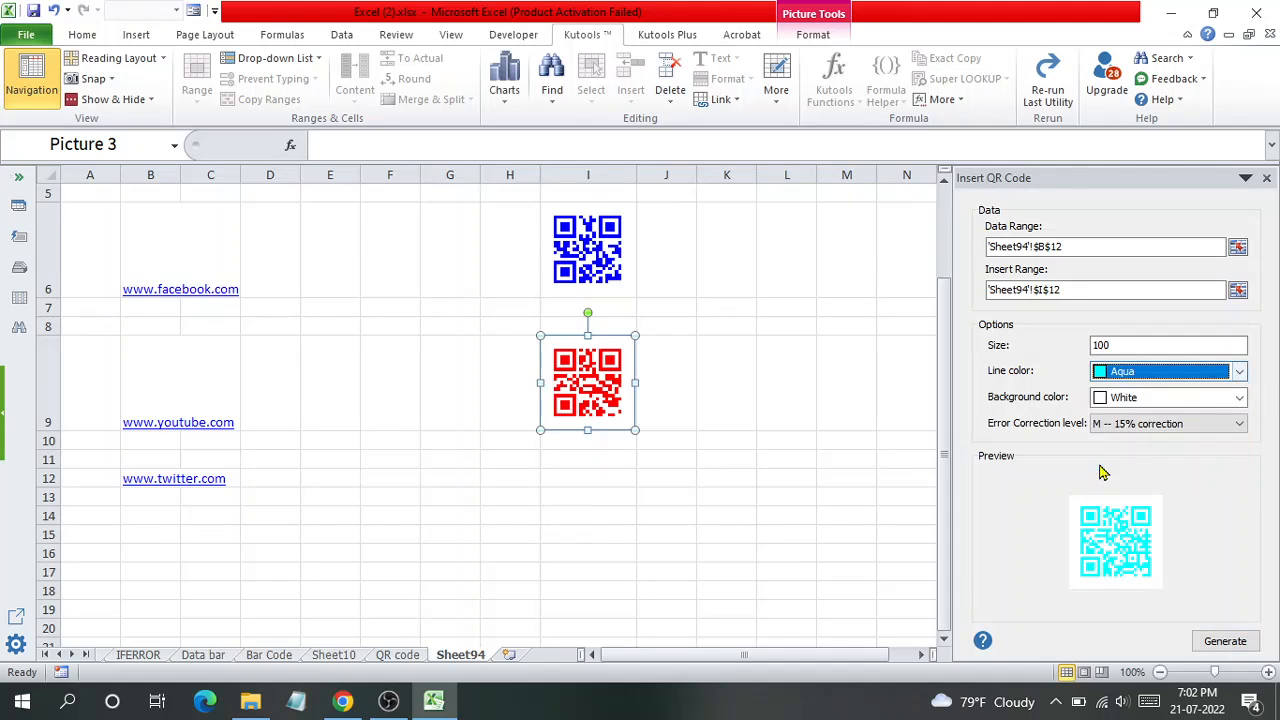
{"action": "left_click", "coordinate": [1224, 640]}
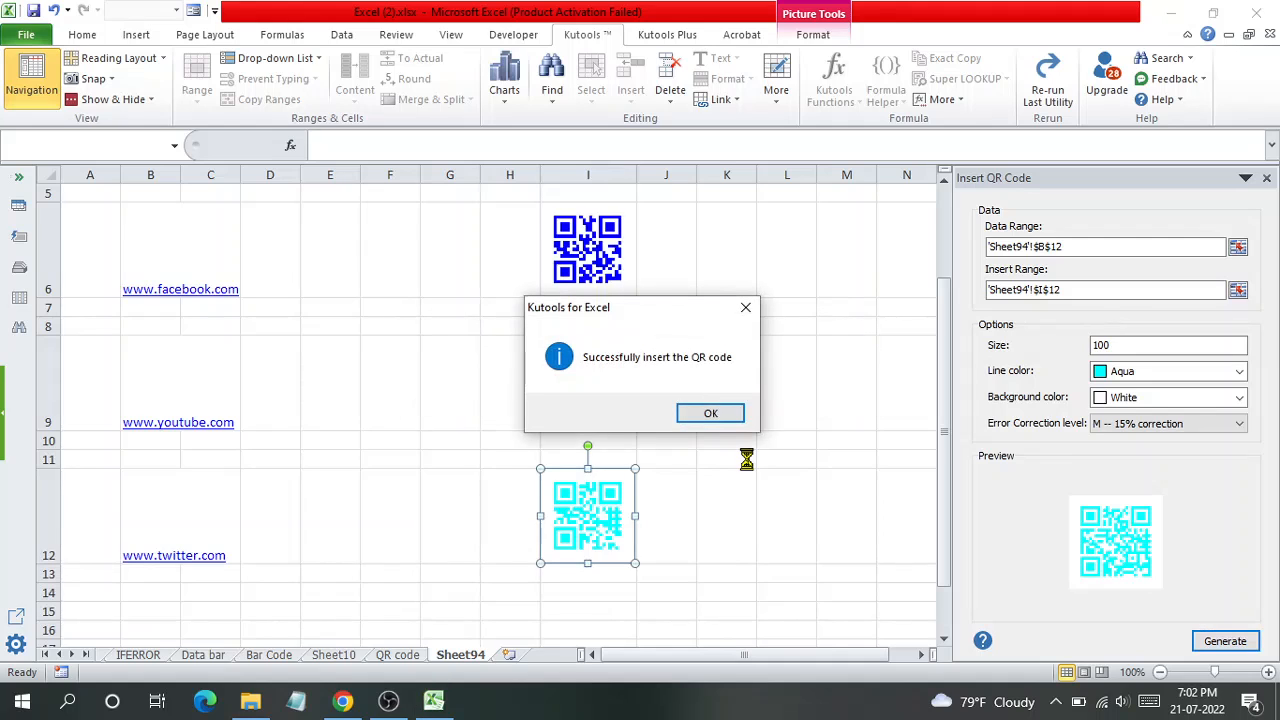
{"action": "left_click", "coordinate": [712, 414]}
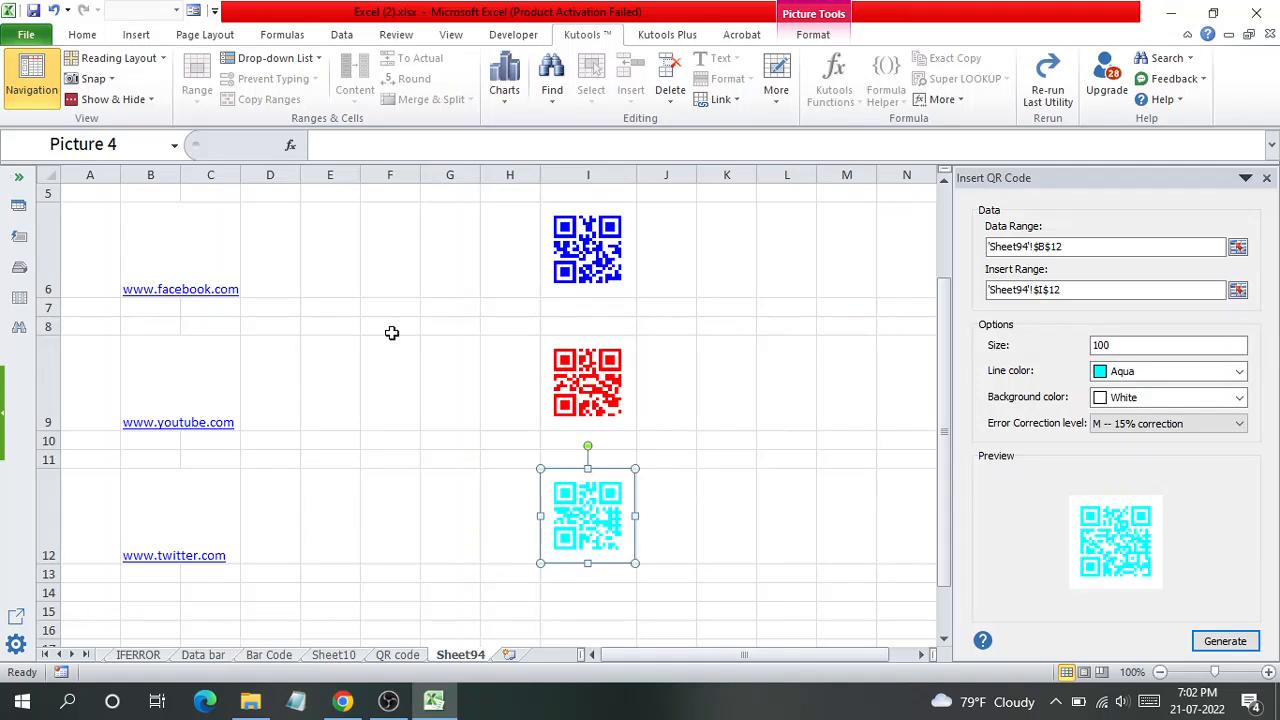
{"action": "left_click", "coordinate": [1266, 178]}
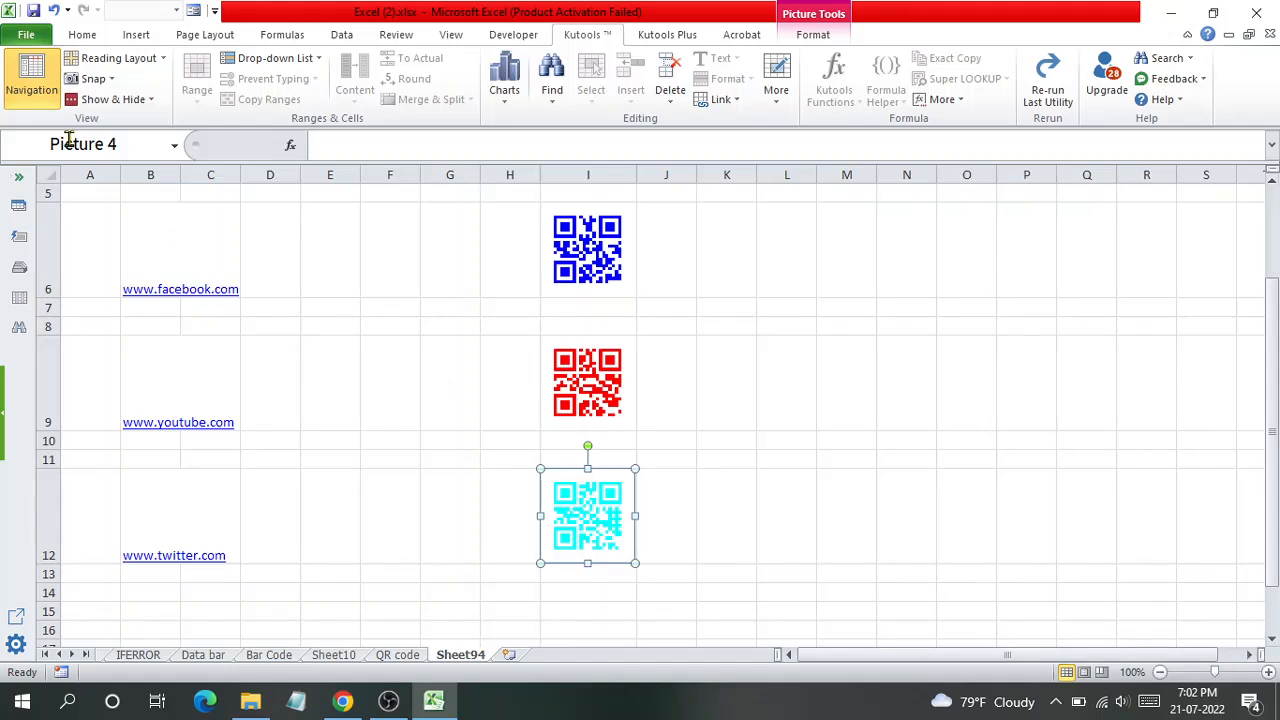
{"action": "left_click", "coordinate": [133, 38]}
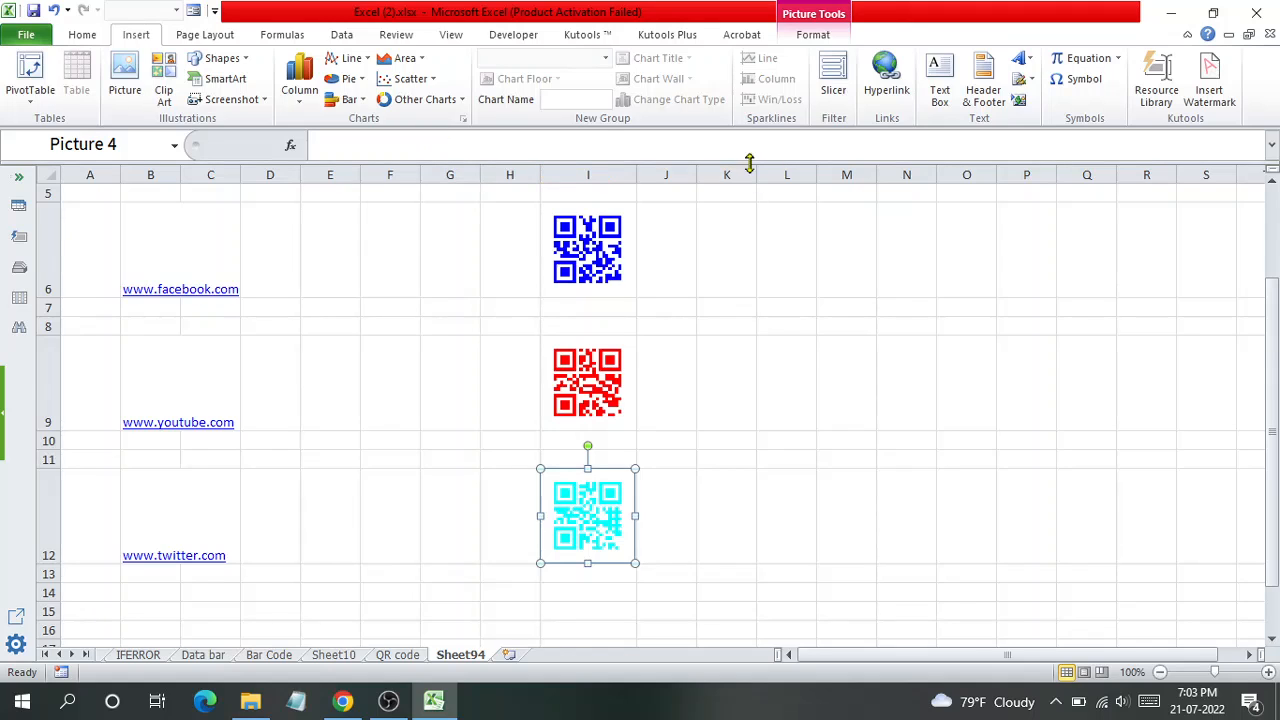
{"action": "left_click", "coordinate": [566, 36]}
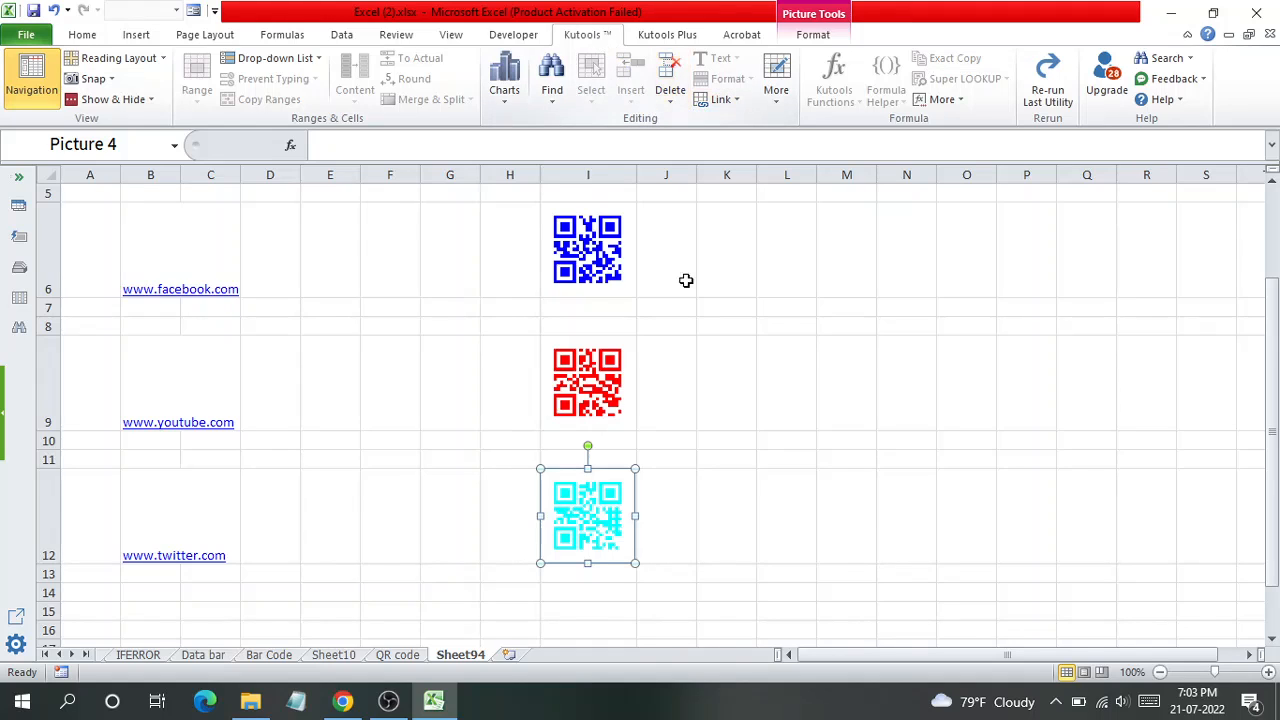
{"action": "left_click", "coordinate": [706, 252]}
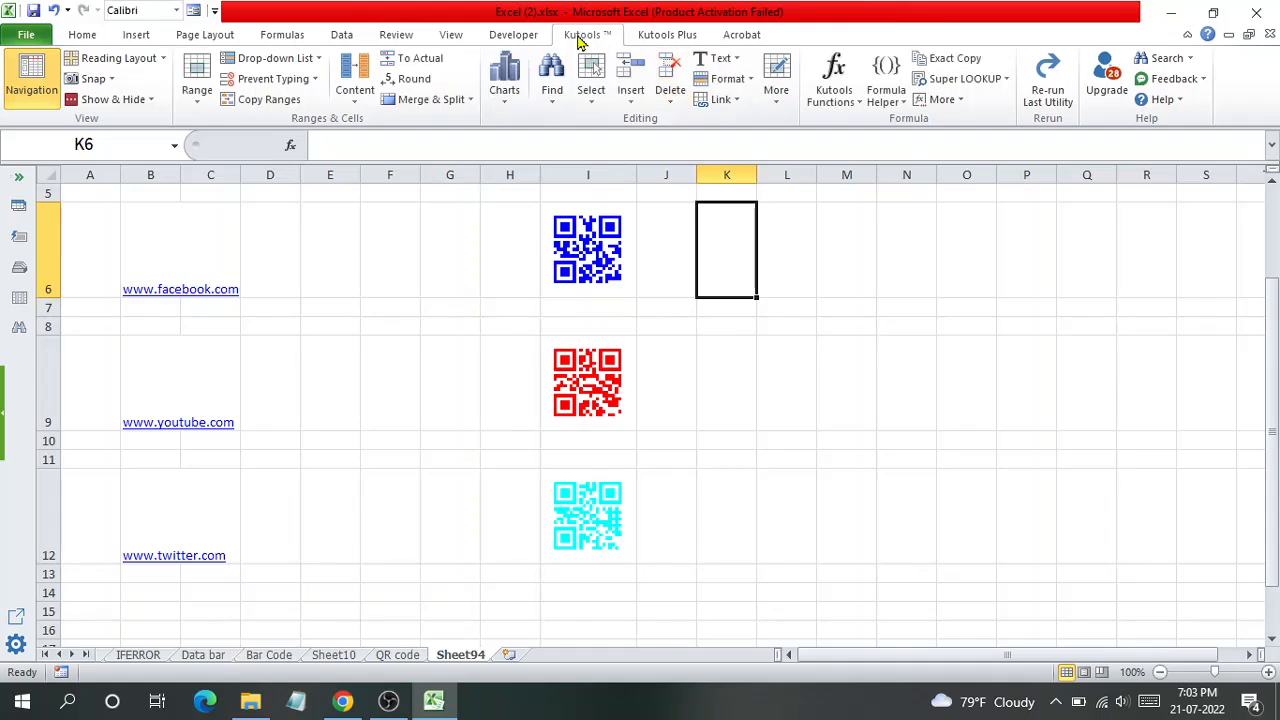
{"action": "left_click", "coordinate": [633, 96]}
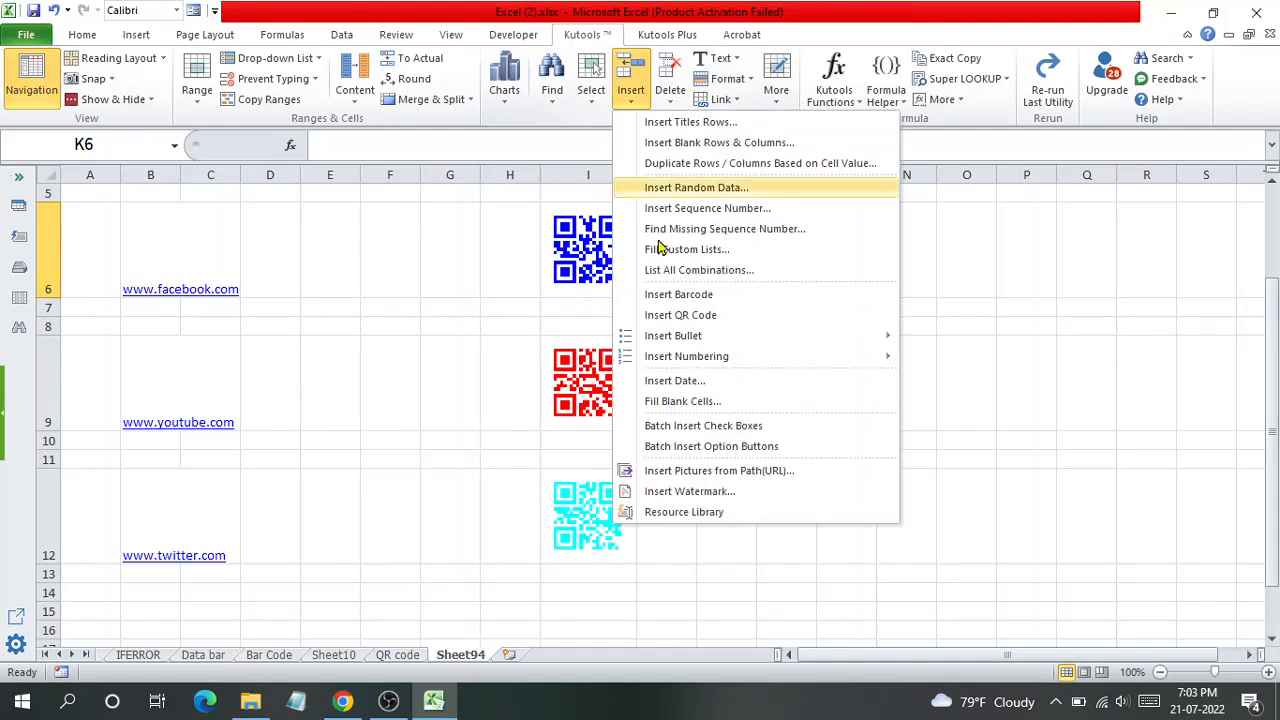
{"action": "left_click", "coordinate": [988, 280]}
{"action": "left_click", "coordinate": [772, 326]}
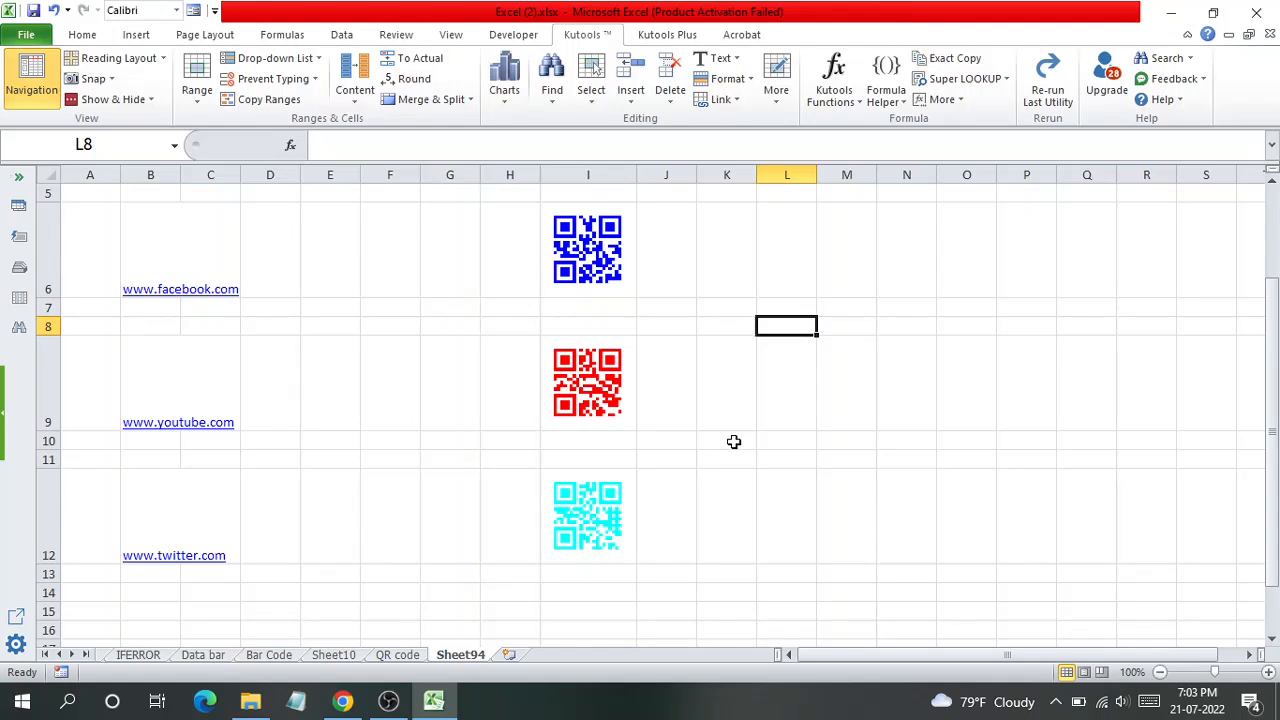
{"action": "scroll", "coordinate": [754, 476], "scroll_direction": "up", "scroll_amount": 2}
{"action": "scroll", "coordinate": [755, 475], "scroll_direction": "down", "scroll_amount": 2}
{"action": "scroll", "coordinate": [755, 475], "scroll_direction": "down", "scroll_amount": 1}
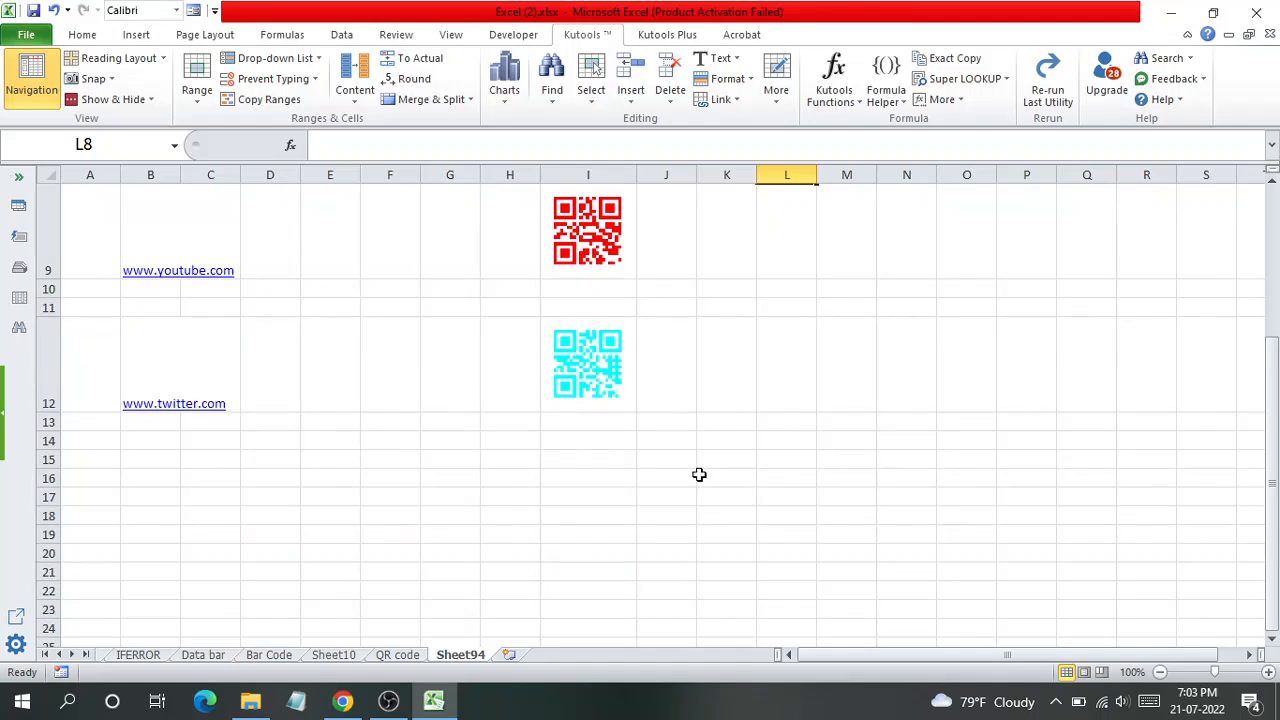